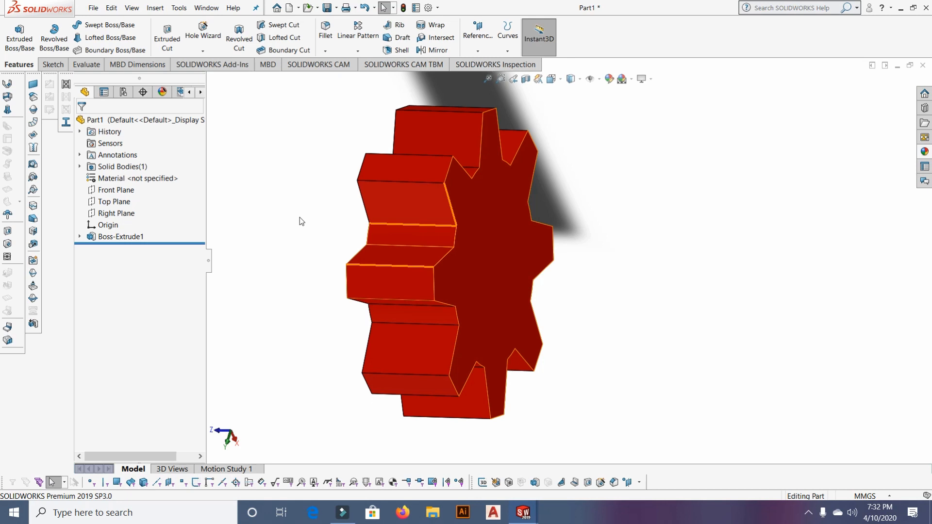
{"action": "middle_click_drag", "start_coordinate": [302, 220], "coordinate": [437, 370]}
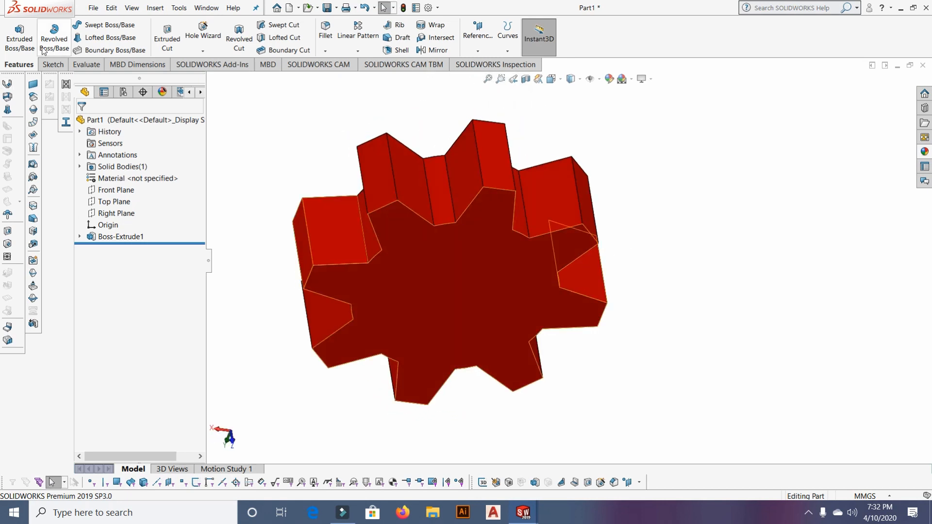
{"action": "middle_click_drag", "start_coordinate": [280, 192], "coordinate": [312, 248]}
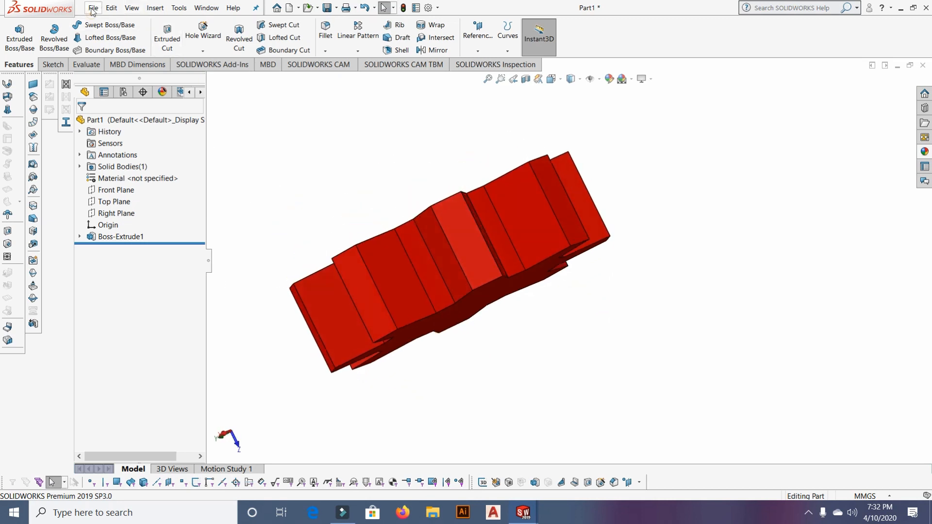
Step: Create a new part document and change the viewport scene to a plain white background
{"action": "left_click", "coordinate": [92, 9]}
{"action": "left_click", "coordinate": [108, 24]}
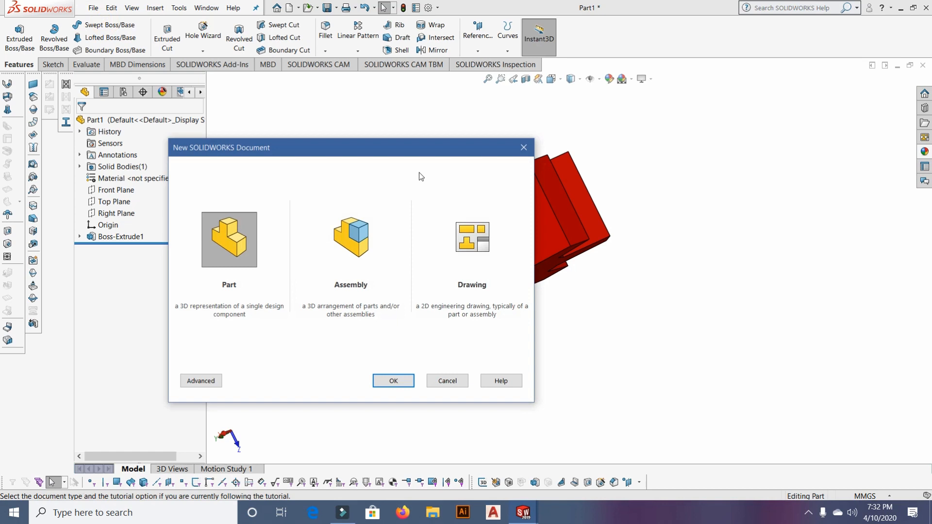
{"action": "left_click", "coordinate": [238, 254]}
{"action": "left_click", "coordinate": [402, 381]}
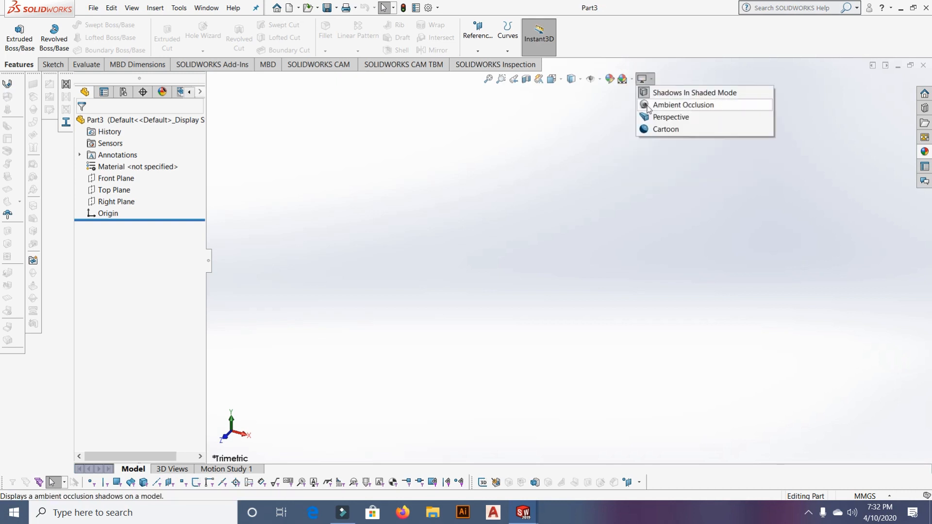
{"action": "mouse_move", "coordinate": [624, 80]}
{"action": "left_click", "coordinate": [638, 105]}
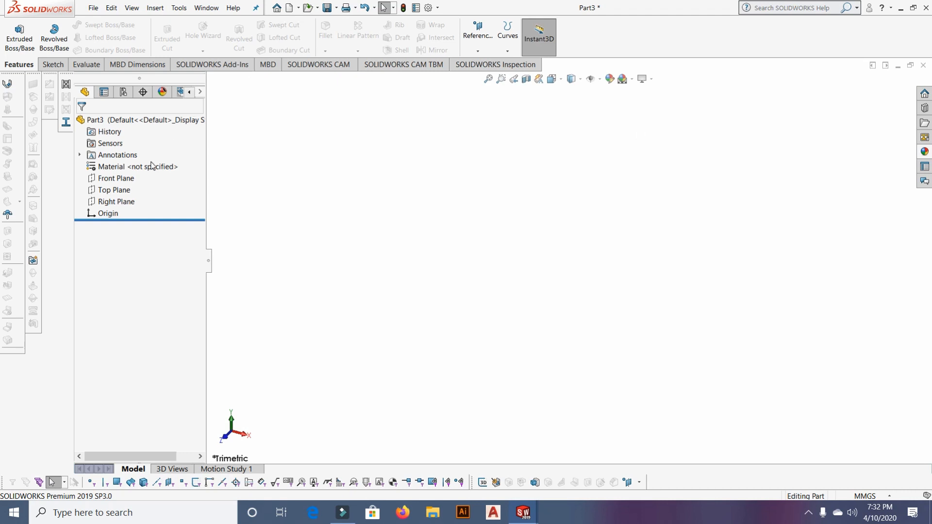
Step: Orient the view normal to the Front Plane and start a 2D sketch on it
{"action": "left_click", "coordinate": [121, 179]}
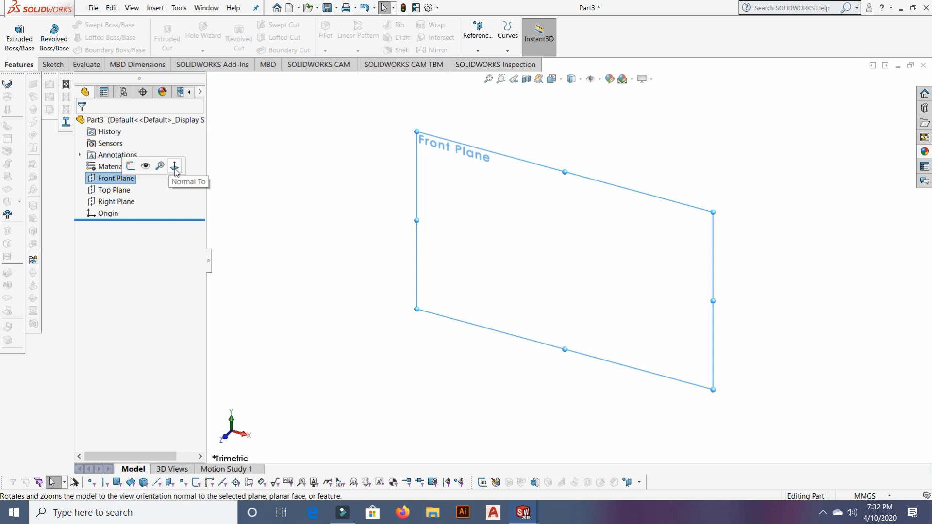
{"action": "left_click", "coordinate": [175, 167]}
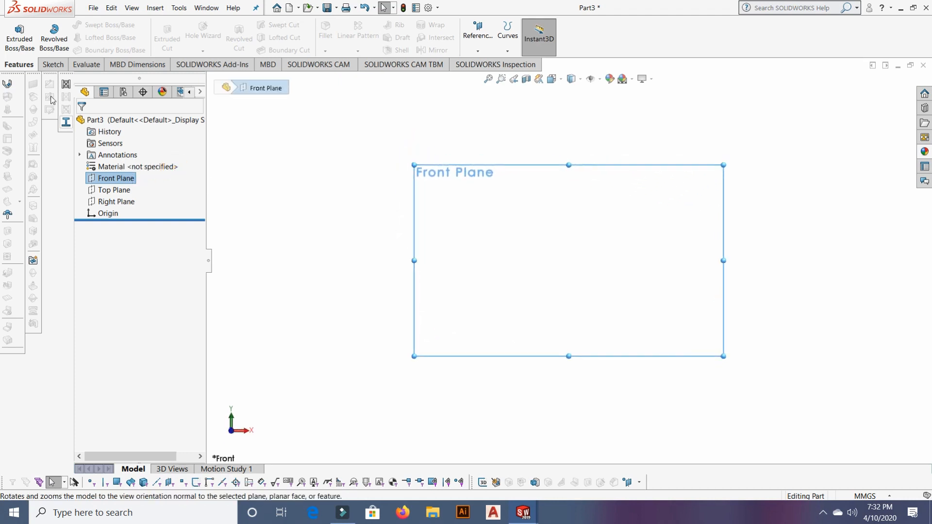
{"action": "left_click", "coordinate": [53, 65]}
{"action": "left_click", "coordinate": [29, 67]}
{"action": "left_click", "coordinate": [53, 65]}
{"action": "left_click", "coordinate": [22, 51]}
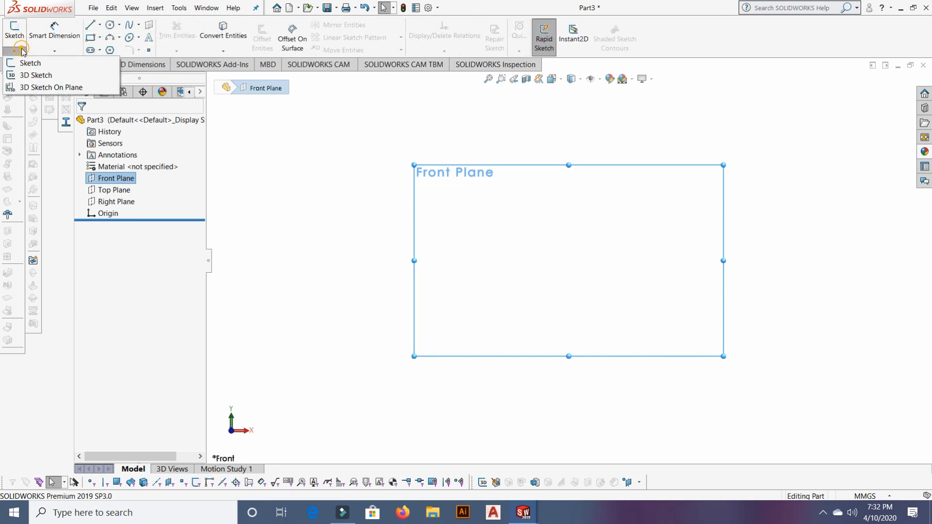
{"action": "left_click", "coordinate": [26, 63]}
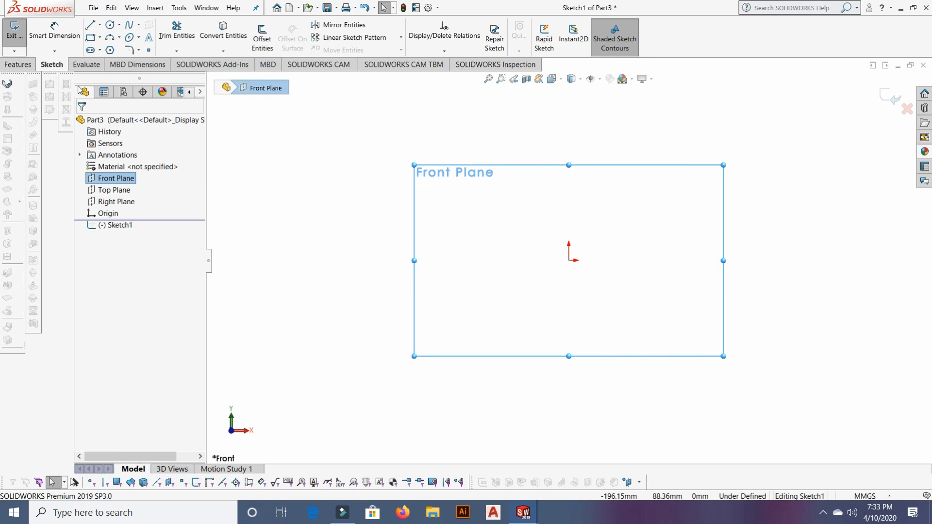
Step: Sketch a circle about 142 mm in diameter centred on the origin
{"action": "left_click", "coordinate": [118, 26]}
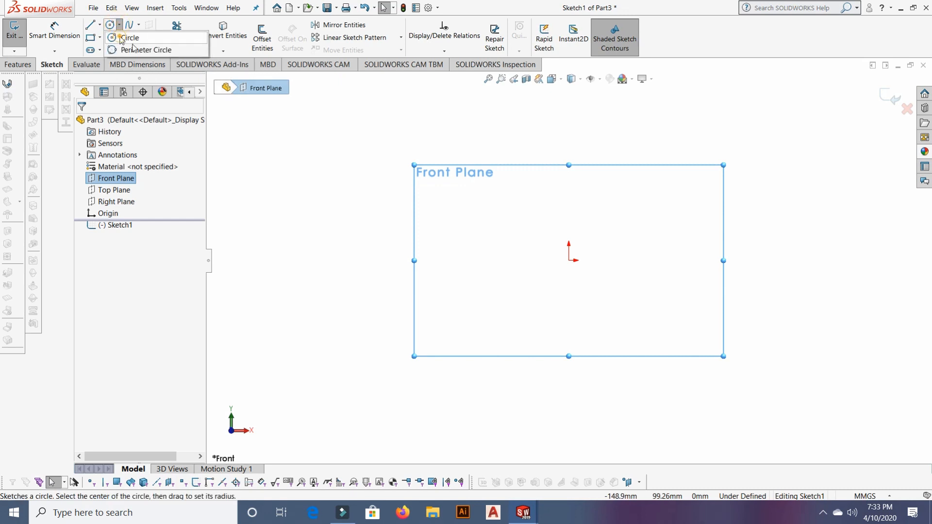
{"action": "left_click", "coordinate": [122, 38]}
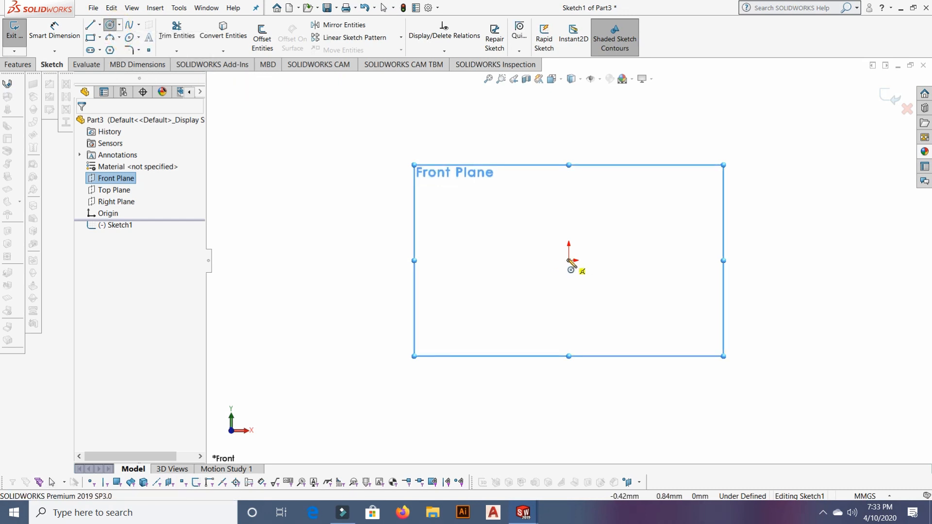
{"action": "left_click", "coordinate": [569, 261]}
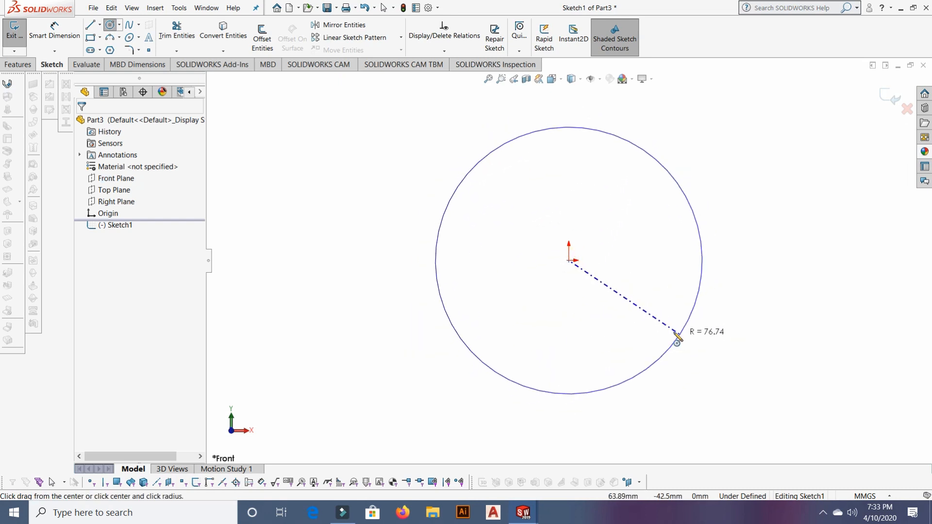
{"action": "left_click", "coordinate": [669, 333]}
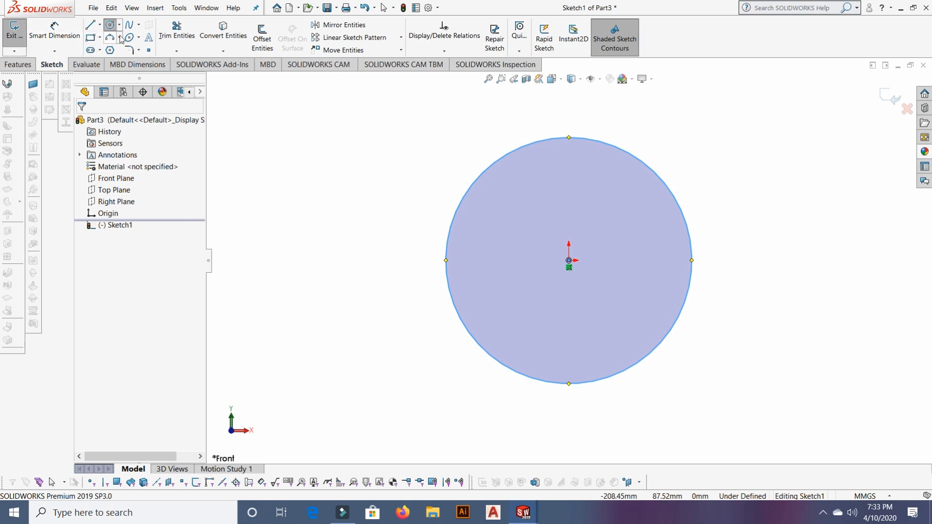
Step: Dimension the circle's diameter and set it to 80 mm
{"action": "left_click", "coordinate": [55, 30]}
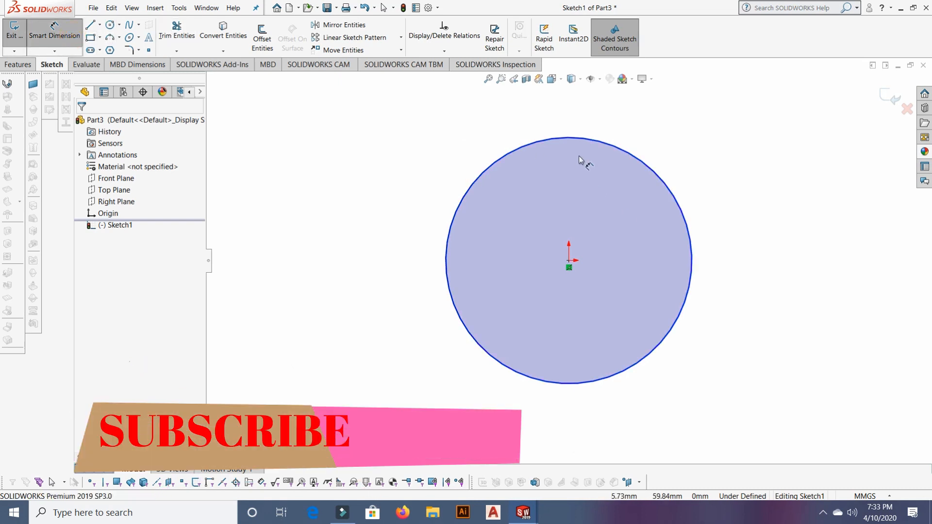
{"action": "left_click", "coordinate": [582, 140]}
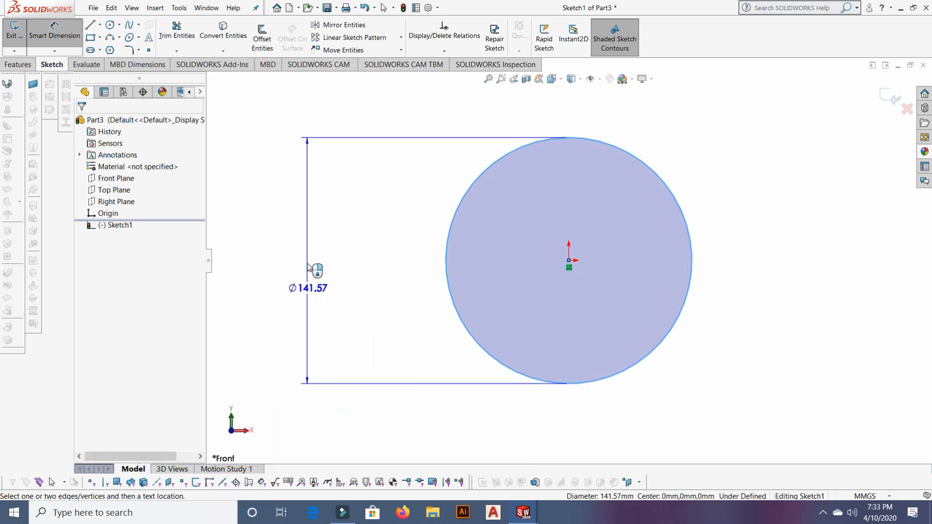
{"action": "left_click", "coordinate": [311, 262]}
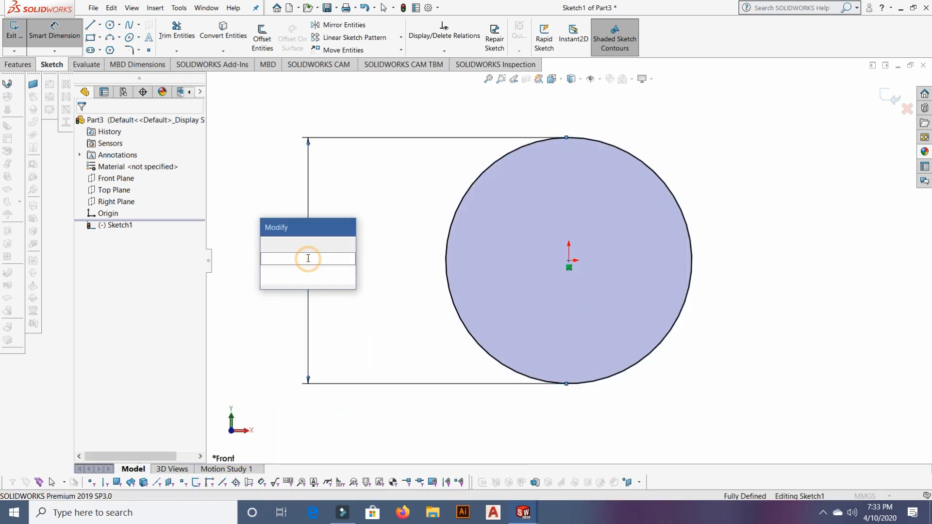
{"action": "left_click", "coordinate": [322, 272]}
{"action": "left_click", "coordinate": [324, 272]}
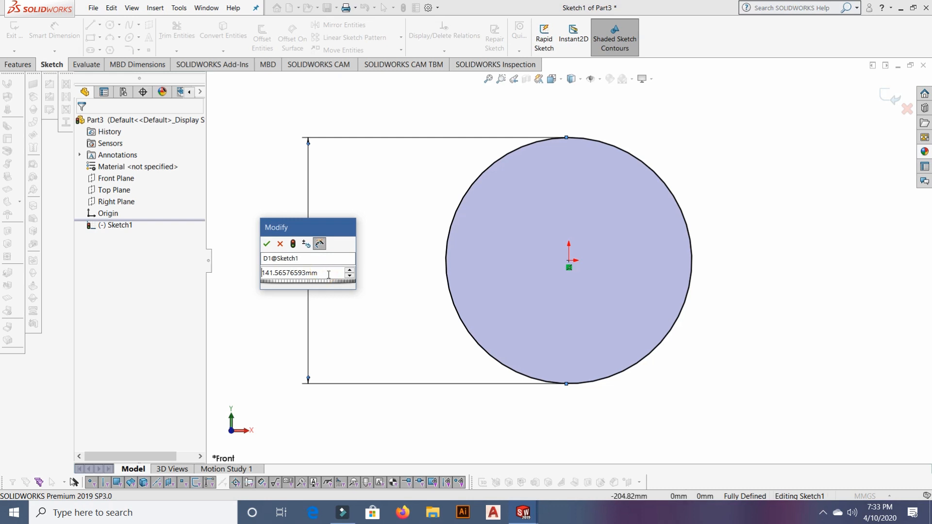
{"action": "left_click_drag", "start_coordinate": [316, 274], "coordinate": [245, 273]}
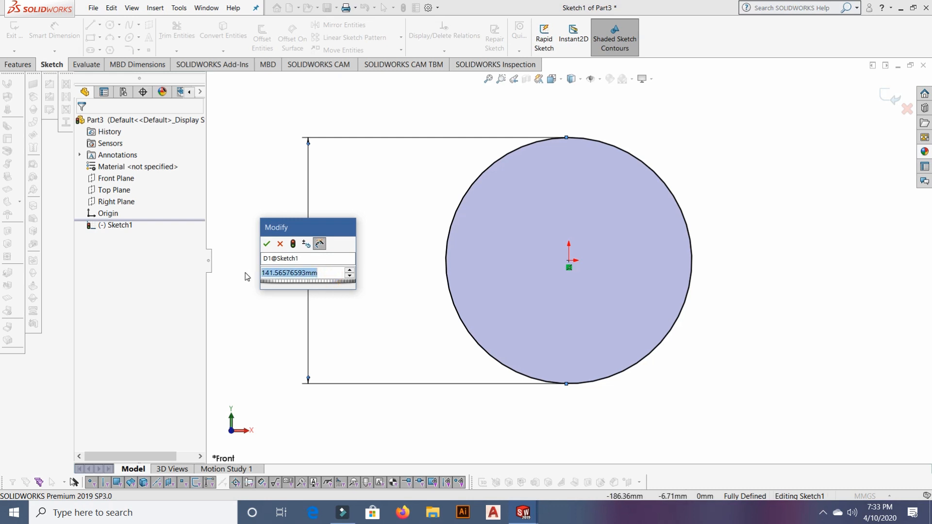
{"action": "type", "text": "80"}
{"action": "key", "text": "Return"}
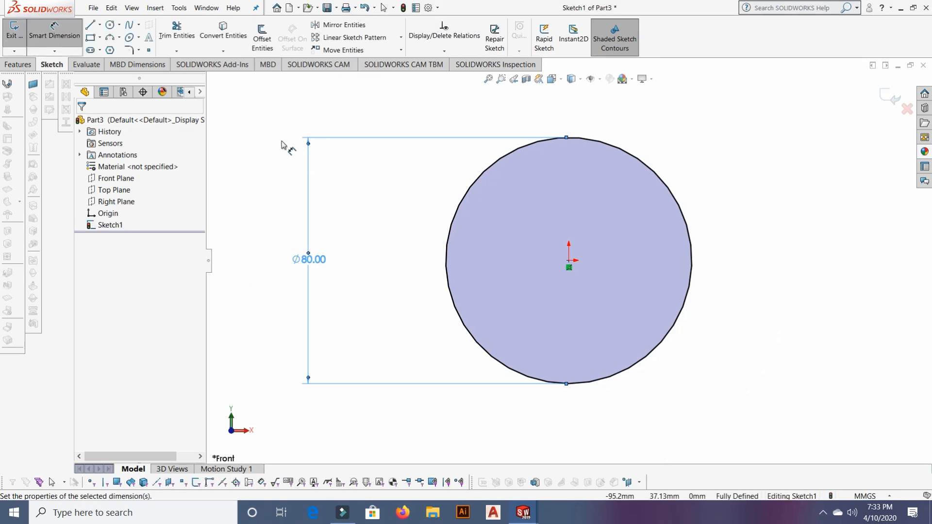
{"action": "left_click", "coordinate": [807, 204]}
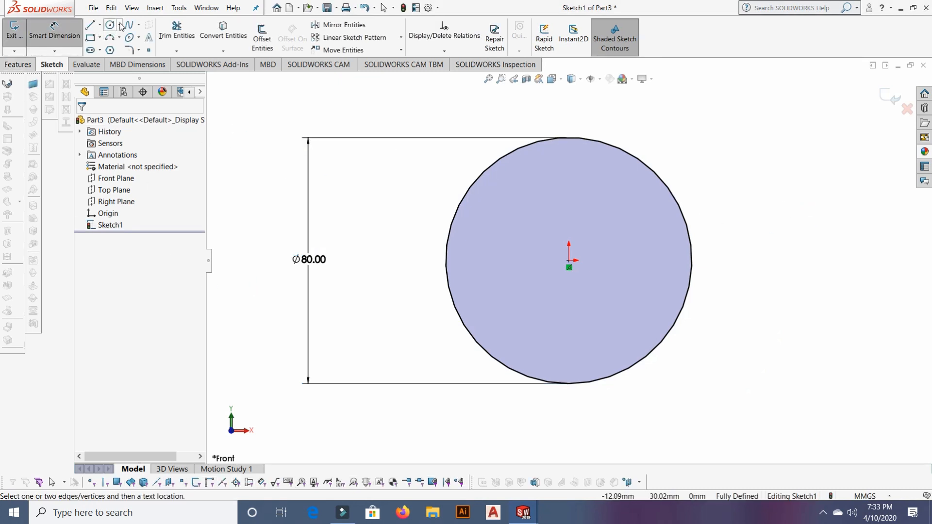
{"action": "left_click", "coordinate": [119, 25]}
{"action": "left_click", "coordinate": [127, 35]}
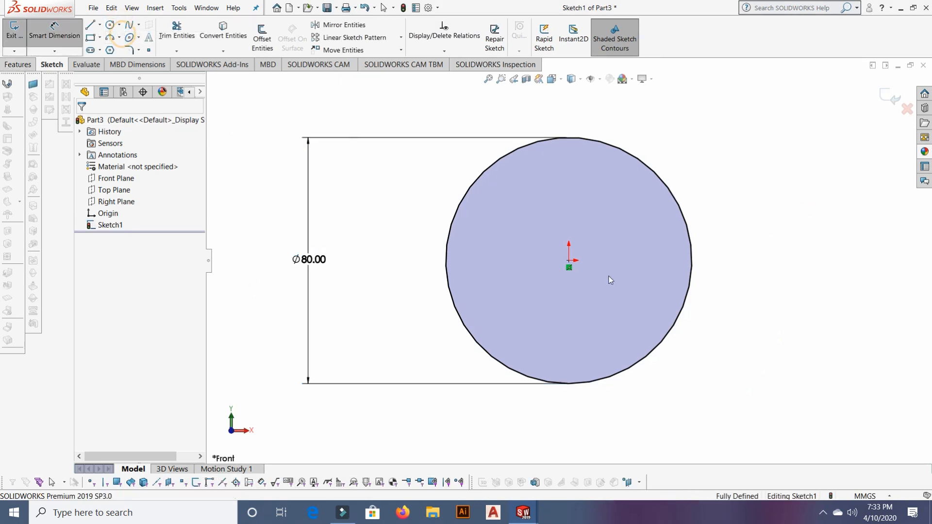
{"action": "left_click", "coordinate": [568, 262]}
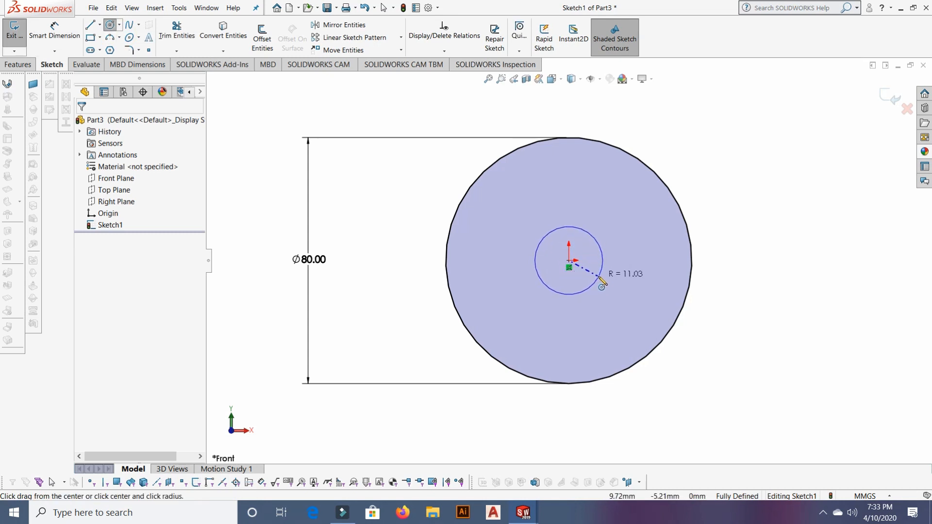
{"action": "key", "text": "Escape"}
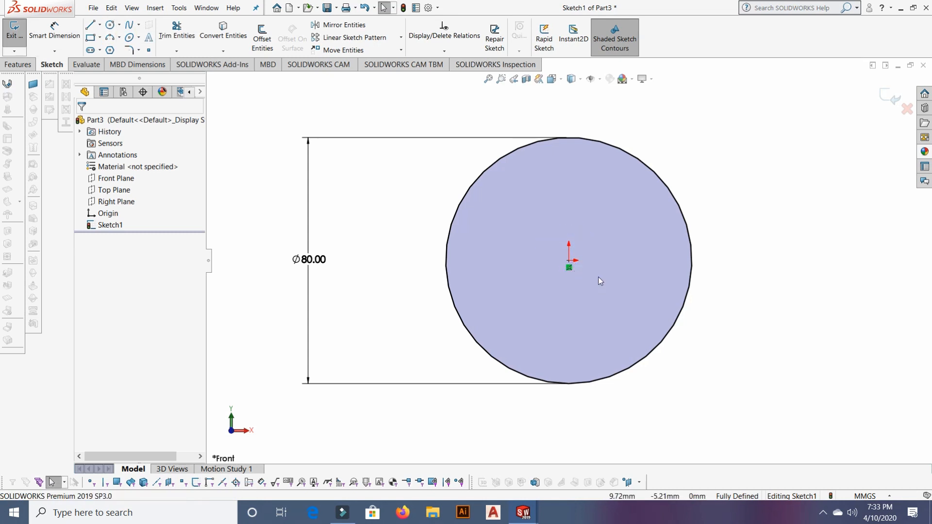
Step: Sketch a second, smaller circle about 29 mm in diameter centred on the origin inside the 80 mm circle
{"action": "left_click", "coordinate": [119, 25]}
{"action": "left_click", "coordinate": [127, 38]}
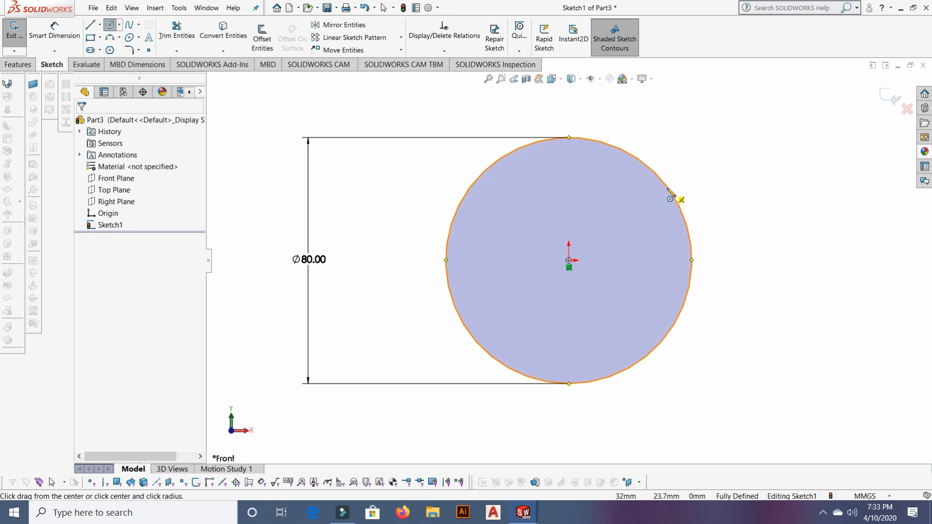
{"action": "left_click", "coordinate": [569, 261]}
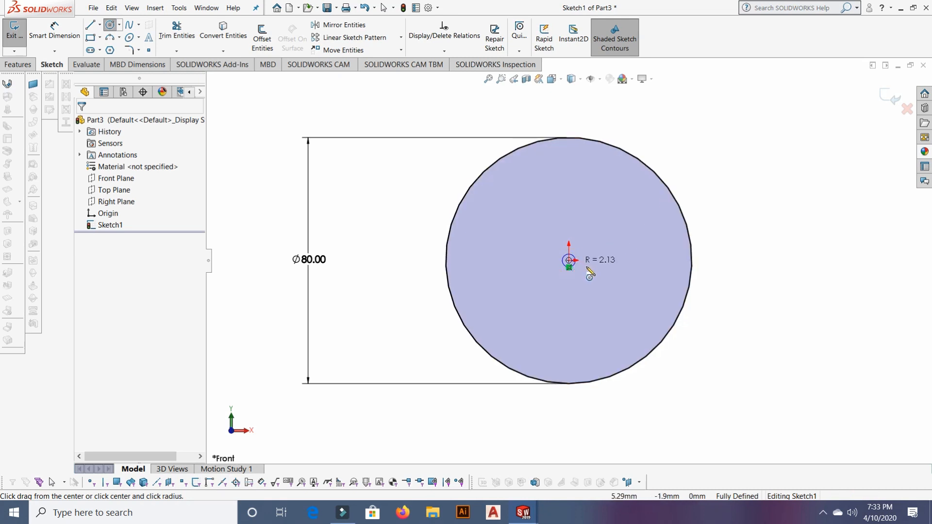
{"action": "left_click", "coordinate": [611, 286]}
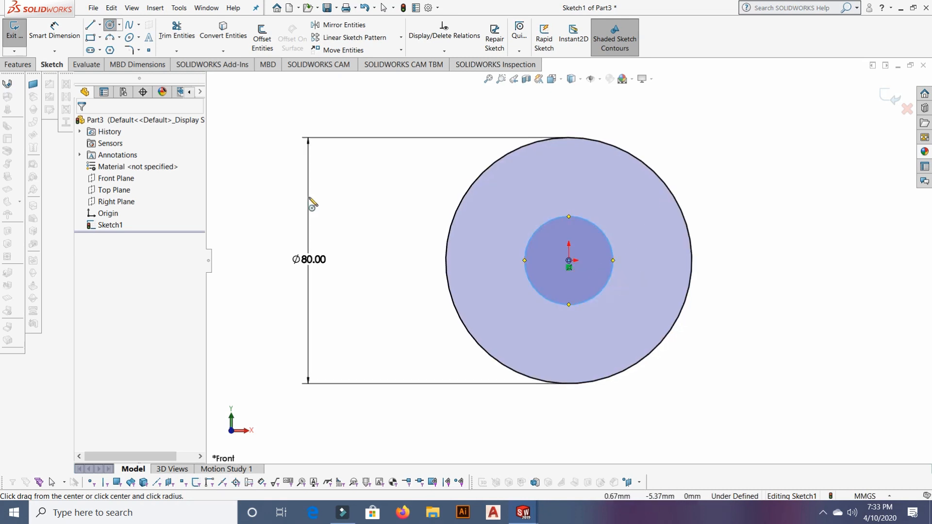
Step: Dimension the inner circle's diameter, set it to 20 mm and leave the dimension command
{"action": "left_click", "coordinate": [60, 29]}
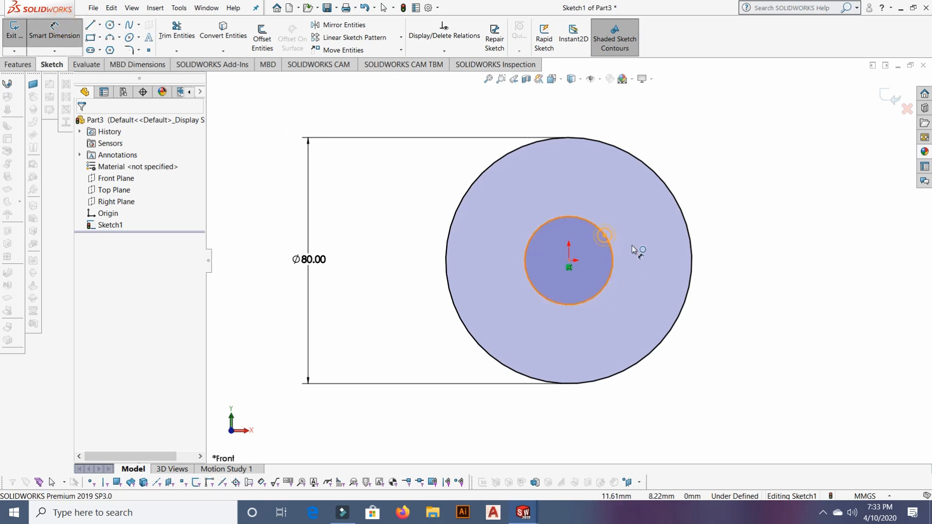
{"action": "left_click", "coordinate": [604, 235]}
{"action": "left_click", "coordinate": [743, 261]}
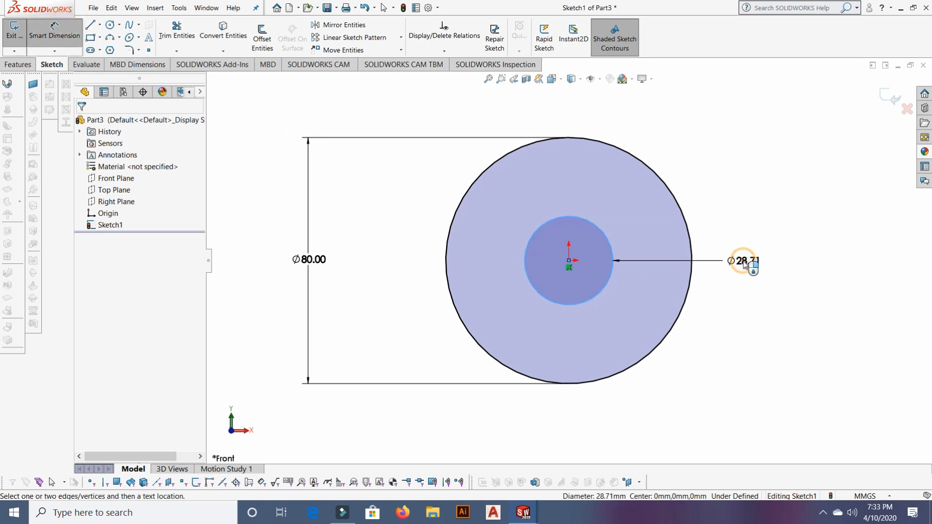
{"action": "double_click", "coordinate": [743, 262]}
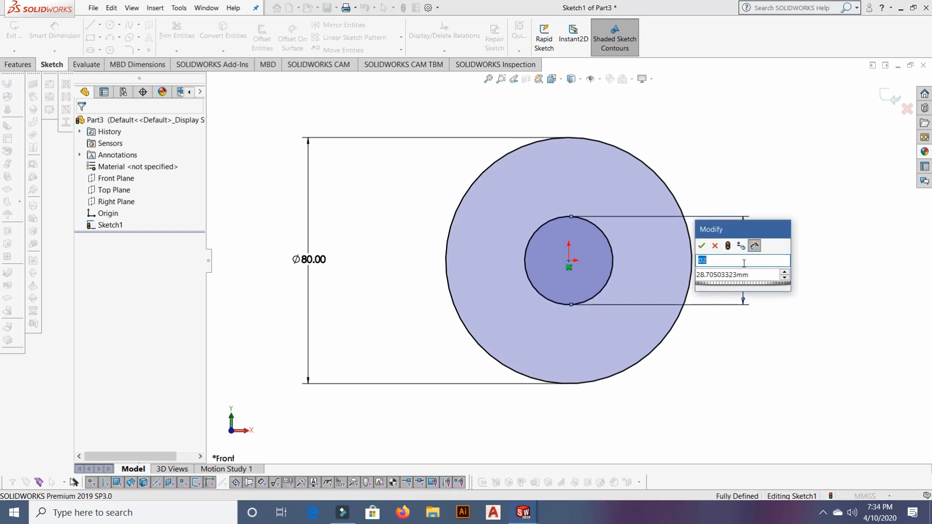
{"action": "double_click", "coordinate": [748, 275]}
{"action": "left_click_drag", "start_coordinate": [748, 275], "coordinate": [696, 275]}
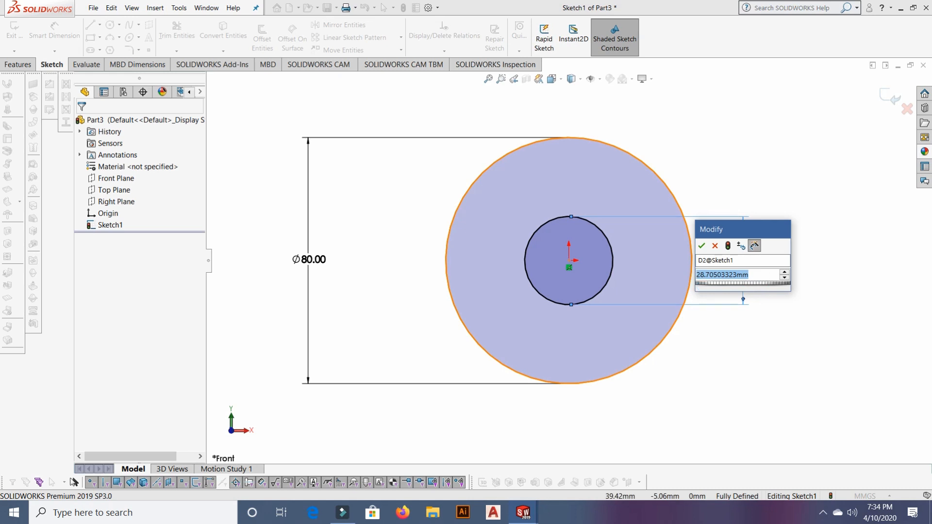
{"action": "key", "text": "BackSpace"}
{"action": "type", "text": "20"}
{"action": "key", "text": "Return"}
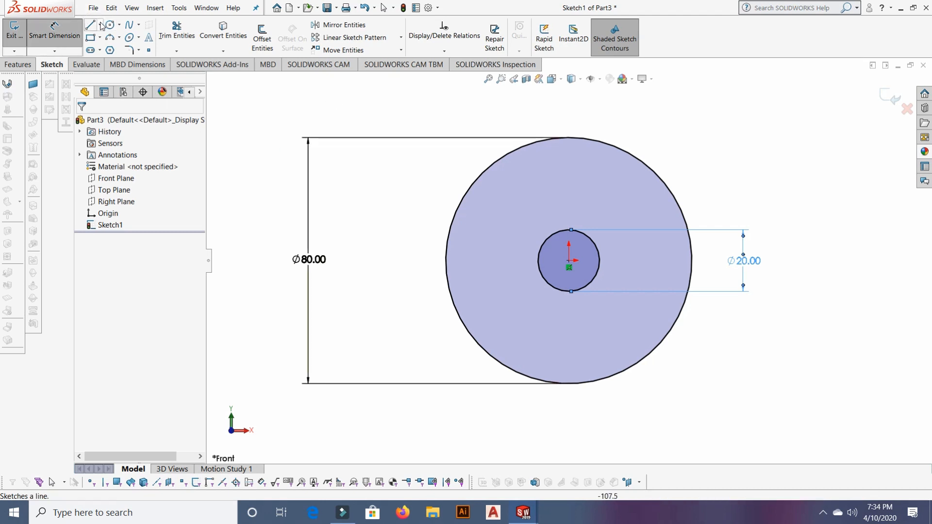
{"action": "left_click", "coordinate": [699, 127]}
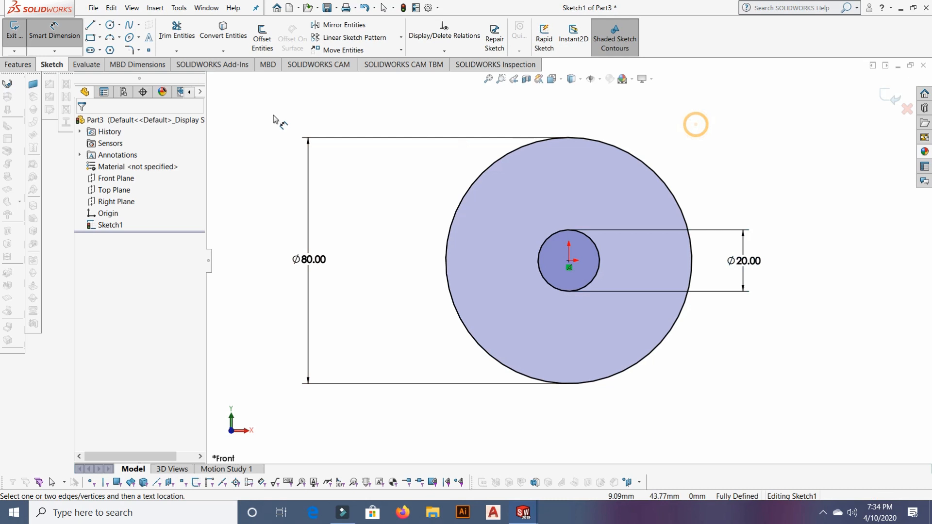
{"action": "right_click", "coordinate": [764, 149]}
{"action": "left_click", "coordinate": [794, 181]}
Step: Sketch a vertical centerline about 55 mm long from the origin up past the outer circle
{"action": "left_click", "coordinate": [118, 25]}
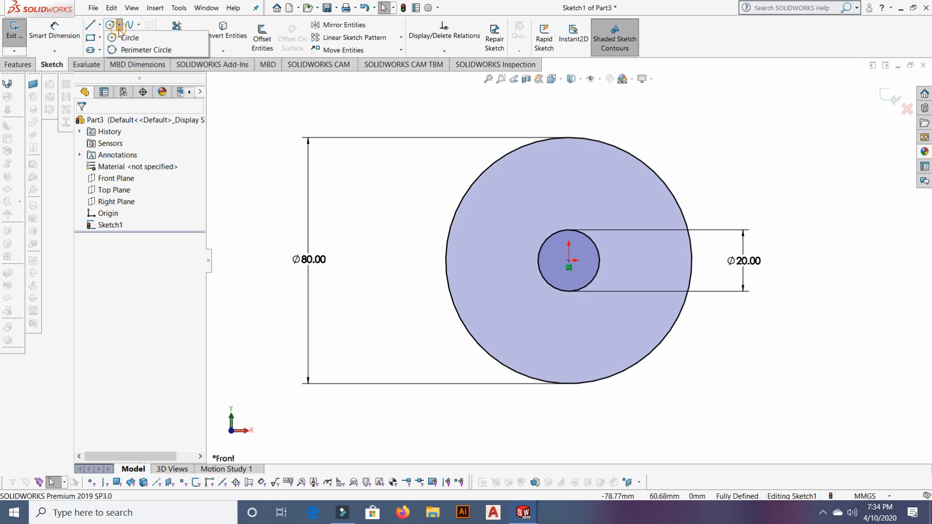
{"action": "left_click", "coordinate": [99, 25]}
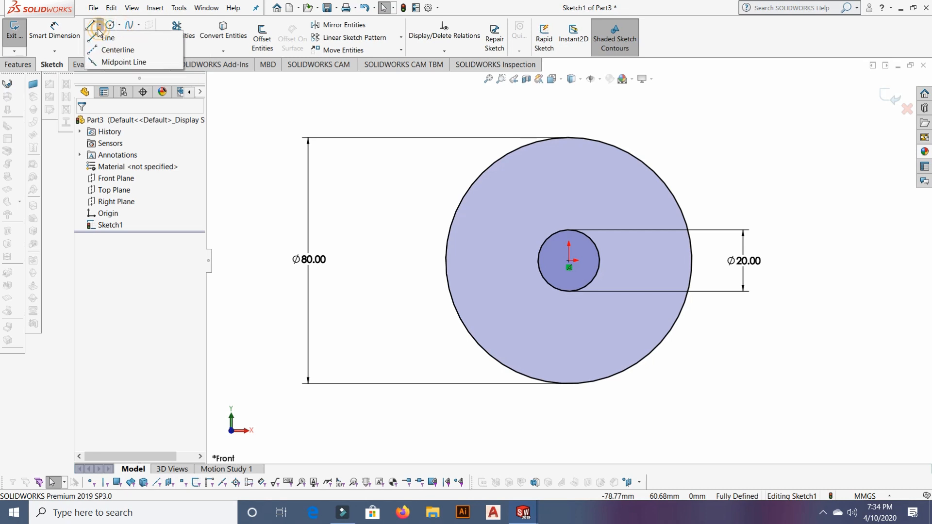
{"action": "left_click", "coordinate": [104, 50]}
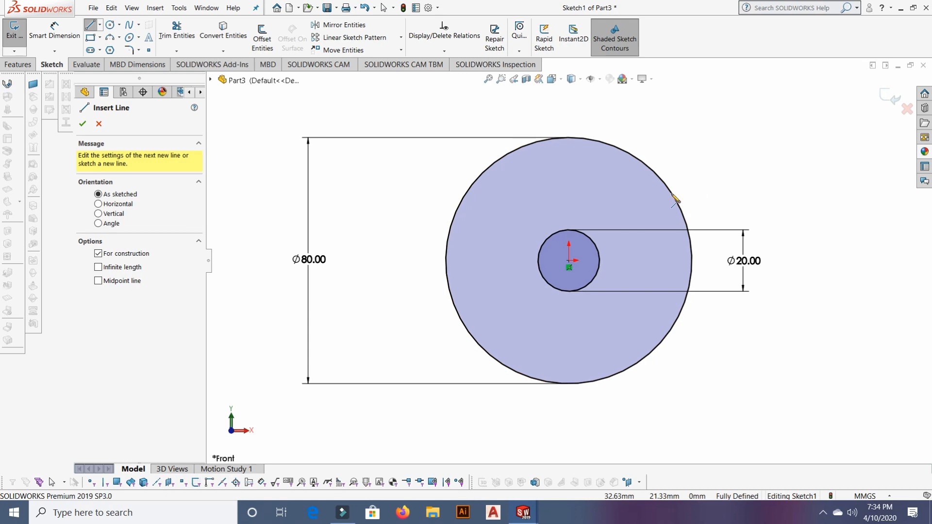
{"action": "left_click", "coordinate": [569, 261]}
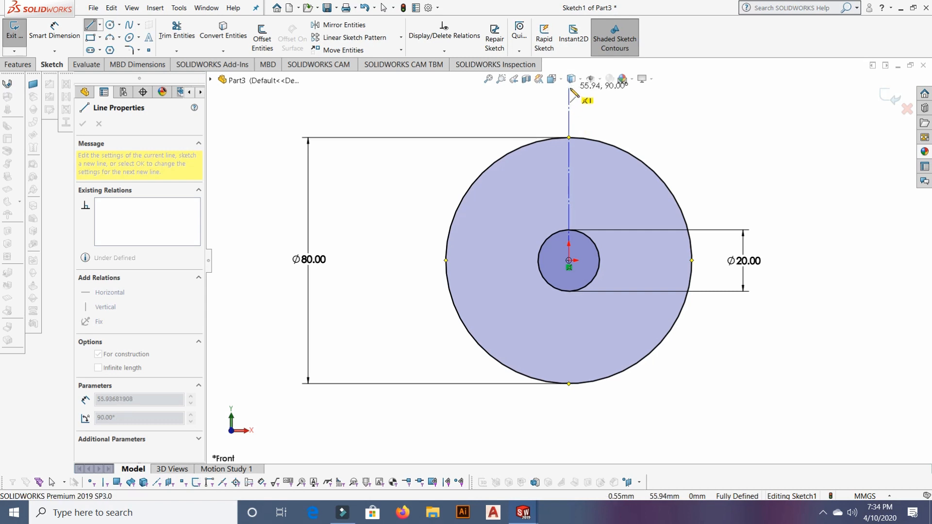
{"action": "left_click", "coordinate": [569, 90]}
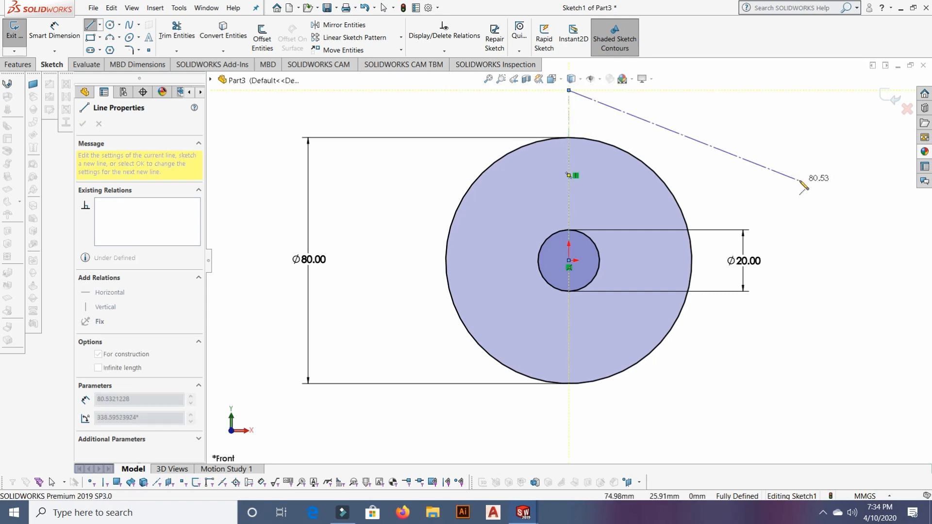
{"action": "right_click", "coordinate": [711, 145]}
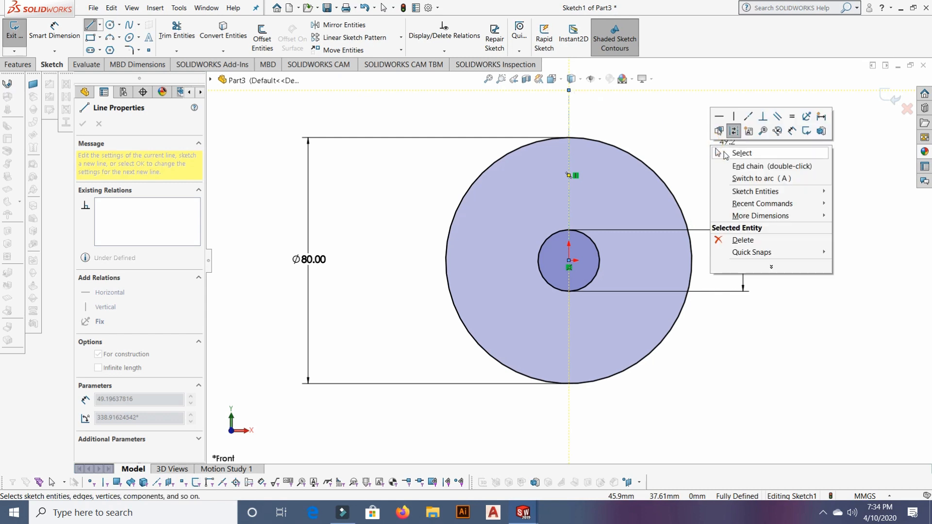
{"action": "left_click", "coordinate": [741, 153]}
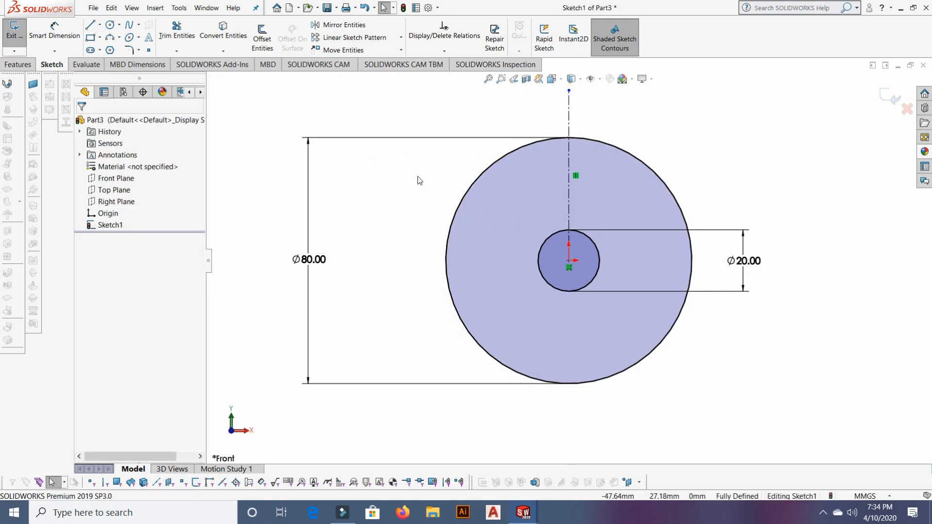
Step: Sketch a horizontal line about 3 mm long from the centerline above the inner circle and a vertical line about 4 mm down to that circle
{"action": "left_click", "coordinate": [99, 24]}
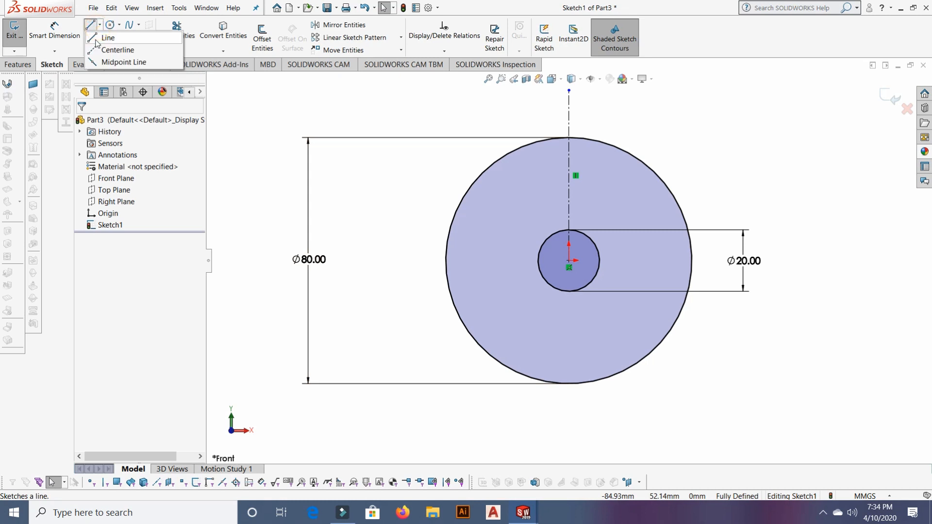
{"action": "left_click", "coordinate": [103, 35]}
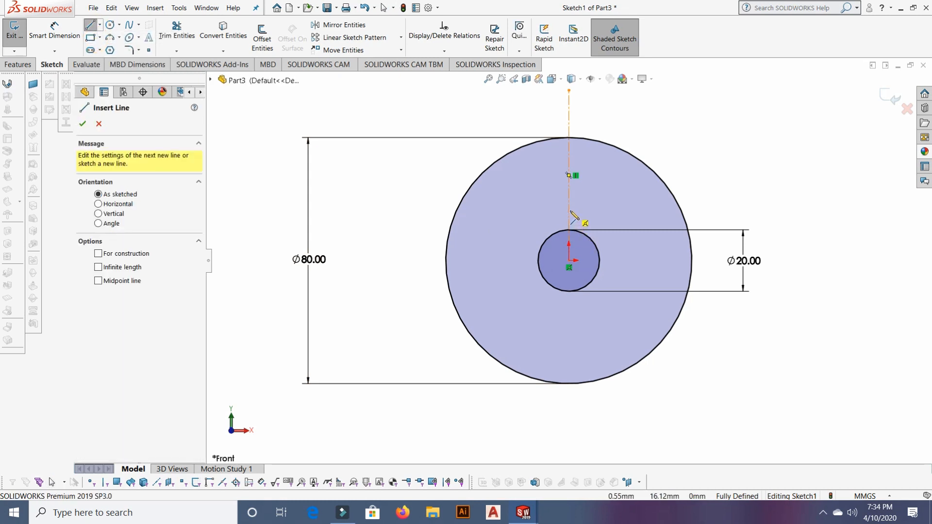
{"action": "scroll", "coordinate": [573, 217], "scroll_direction": "down", "scroll_amount": 4}
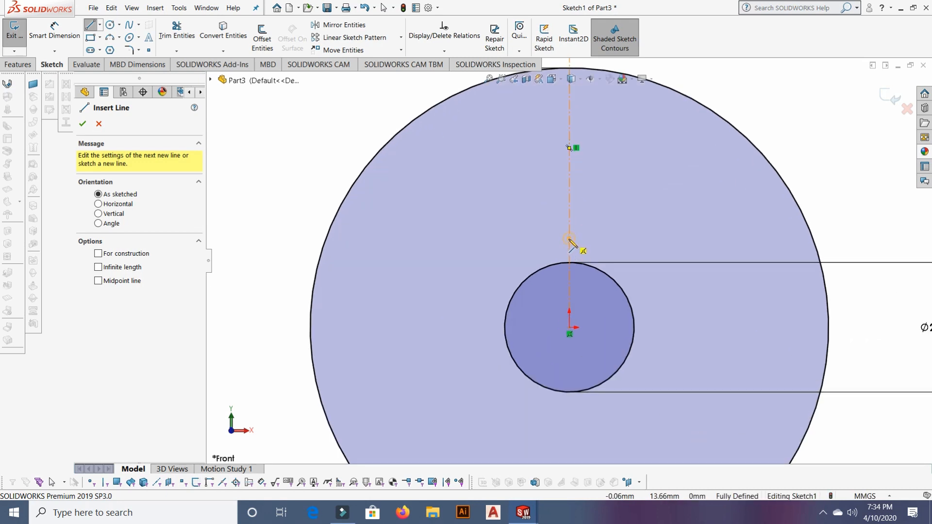
{"action": "left_click", "coordinate": [570, 238]}
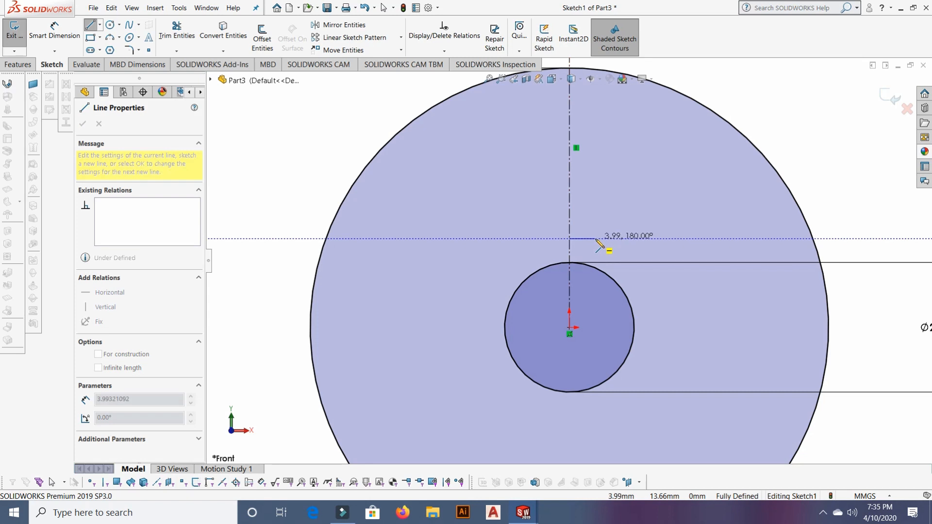
{"action": "left_click", "coordinate": [588, 239]}
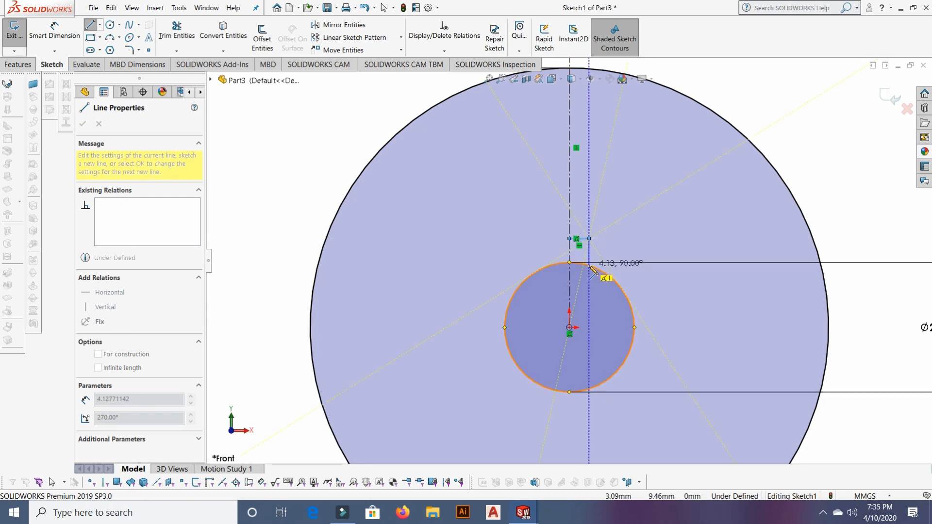
{"action": "left_click", "coordinate": [589, 264]}
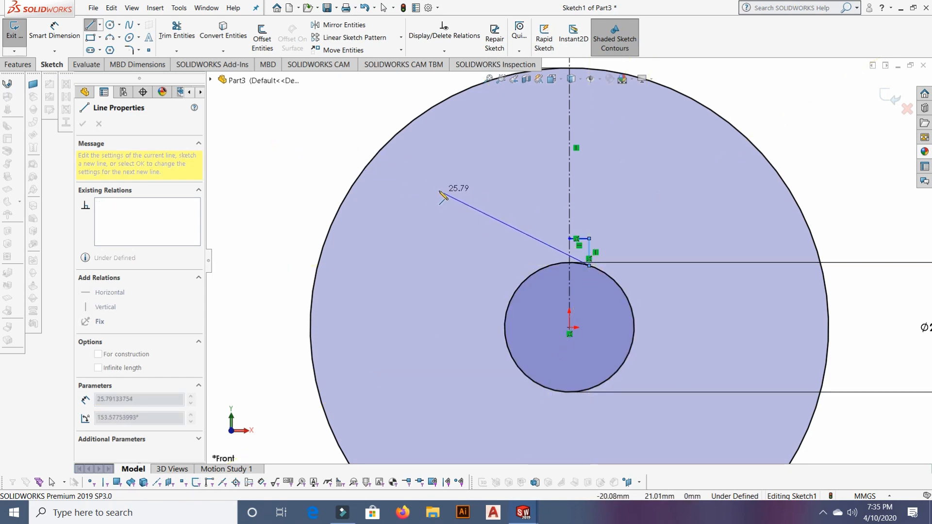
{"action": "right_click", "coordinate": [315, 134]}
{"action": "left_click", "coordinate": [340, 140]}
Step: Dimension the short horizontal keyway line above the inner circle and set its length to 2 mm
{"action": "left_click", "coordinate": [72, 33]}
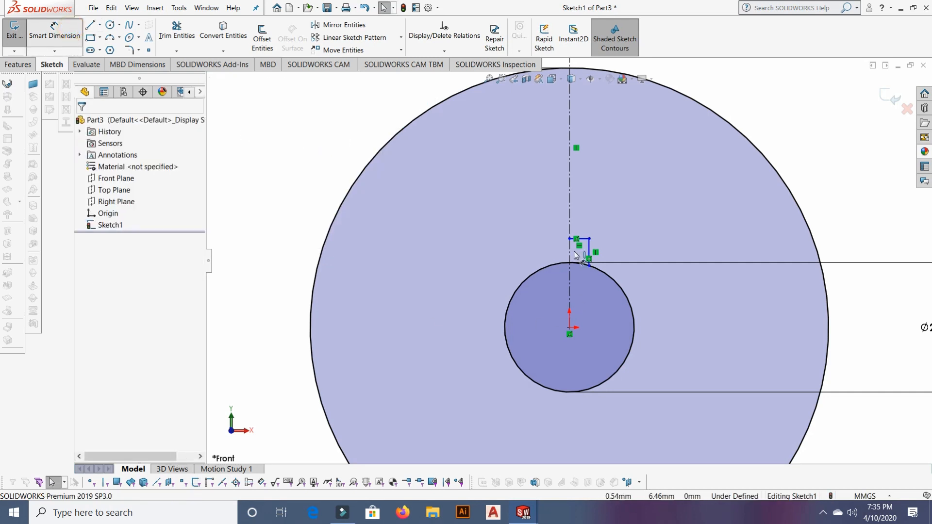
{"action": "left_click", "coordinate": [585, 239]}
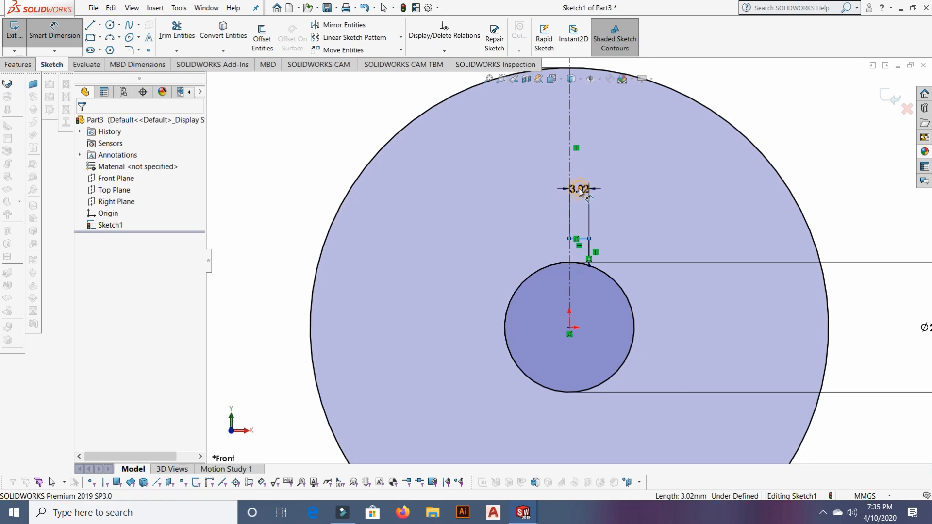
{"action": "left_click", "coordinate": [580, 191]}
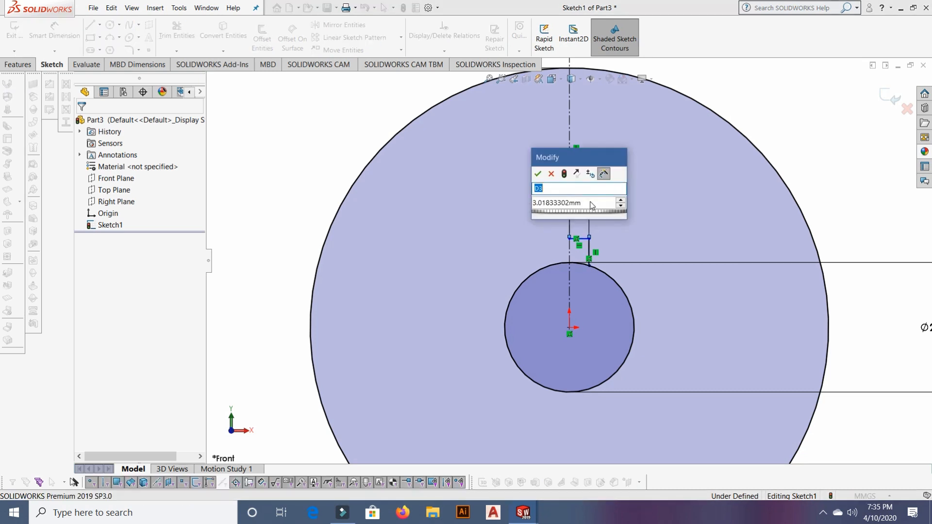
{"action": "left_click", "coordinate": [592, 204]}
{"action": "left_click_drag", "start_coordinate": [566, 212], "coordinate": [520, 214]}
{"action": "key", "text": "BackSpace"}
{"action": "type", "text": "2"}
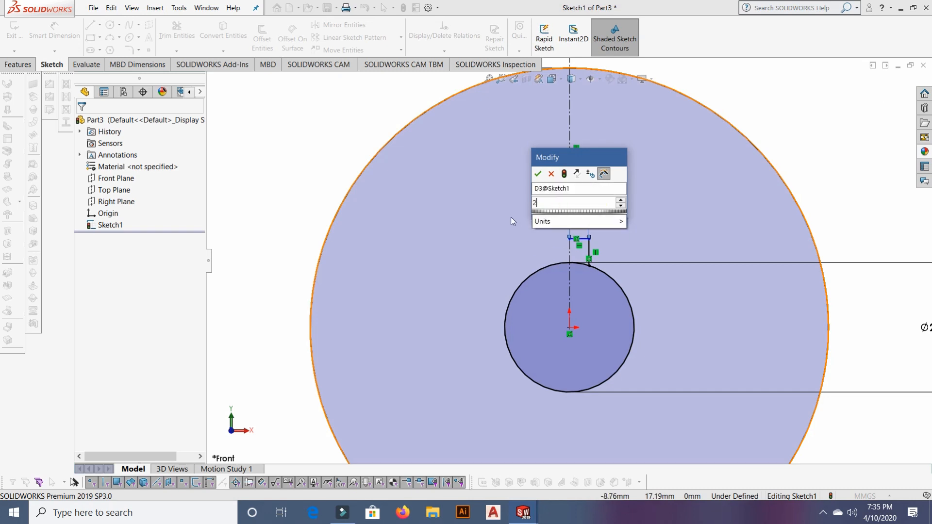
{"action": "key", "text": "Return"}
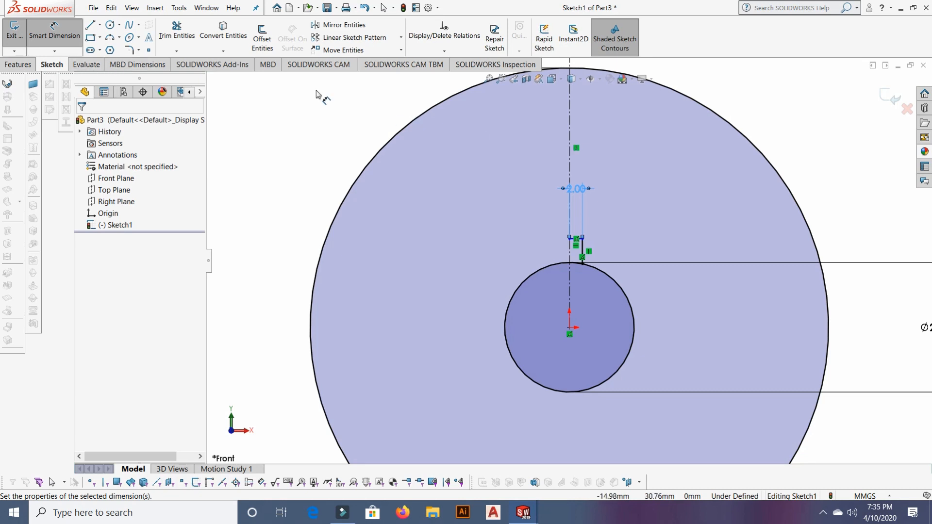
Step: Dimension the short vertical keyway line, set its length to 2.5 mm and leave the dimension command
{"action": "left_click", "coordinate": [583, 251]}
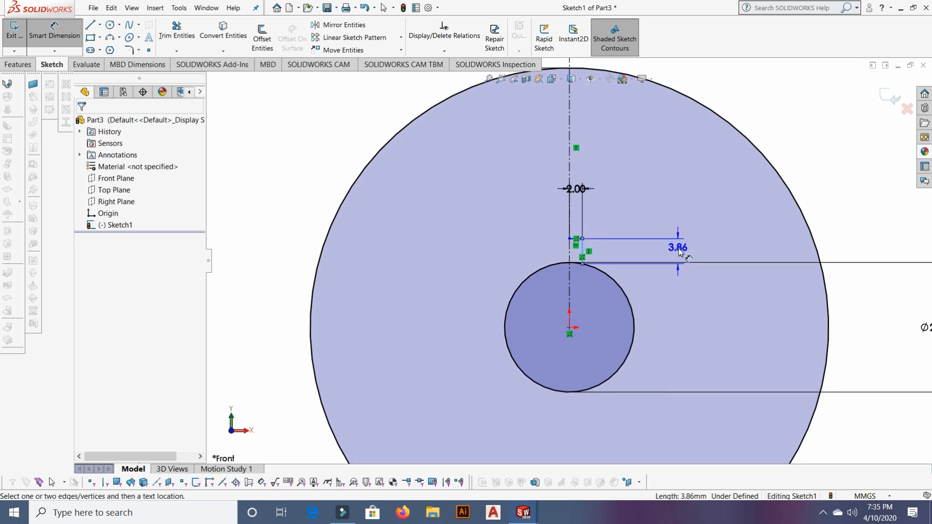
{"action": "left_click", "coordinate": [679, 250]}
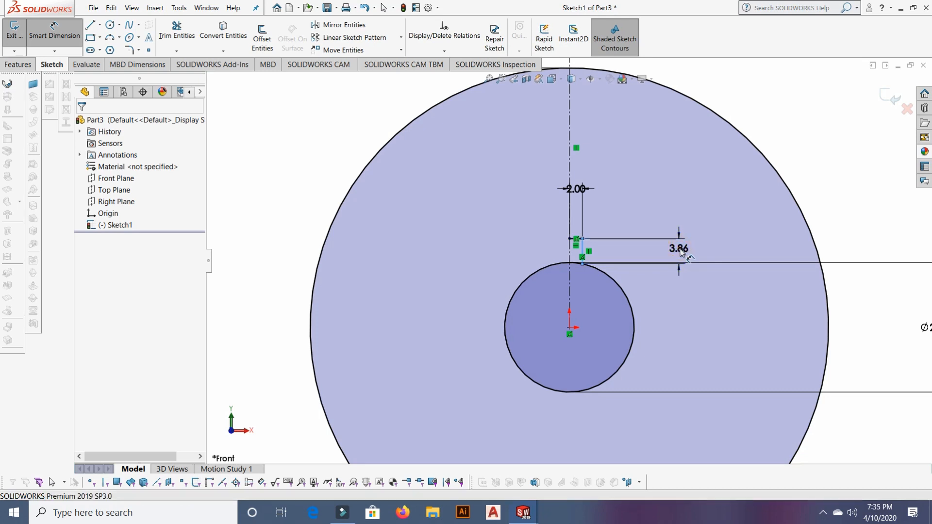
{"action": "left_click", "coordinate": [688, 257]}
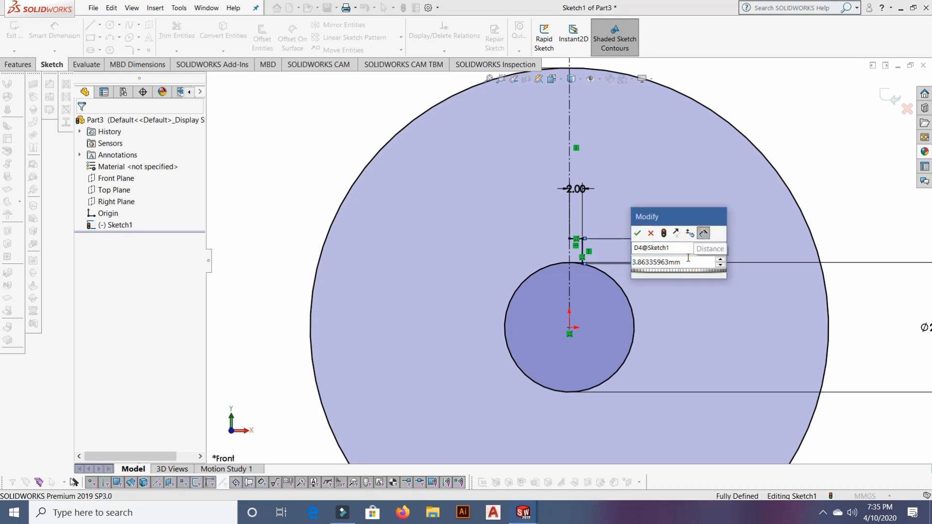
{"action": "key", "text": "BackSpace"}
{"action": "key", "text": "BackSpace"}
{"action": "key", "text": "BackSpace"}
{"action": "key", "text": "BackSpace"}
{"action": "key", "text": "BackSpace"}
{"action": "key", "text": "BackSpace"}
{"action": "key", "text": "BackSpace"}
{"action": "key", "text": "BackSpace"}
{"action": "key", "text": "BackSpace"}
{"action": "key", "text": "BackSpace"}
{"action": "key", "text": "BackSpace"}
{"action": "key", "text": "BackSpace"}
{"action": "type", "text": "3"}
{"action": "key", "text": "BackSpace"}
{"action": "type", "text": "2"}
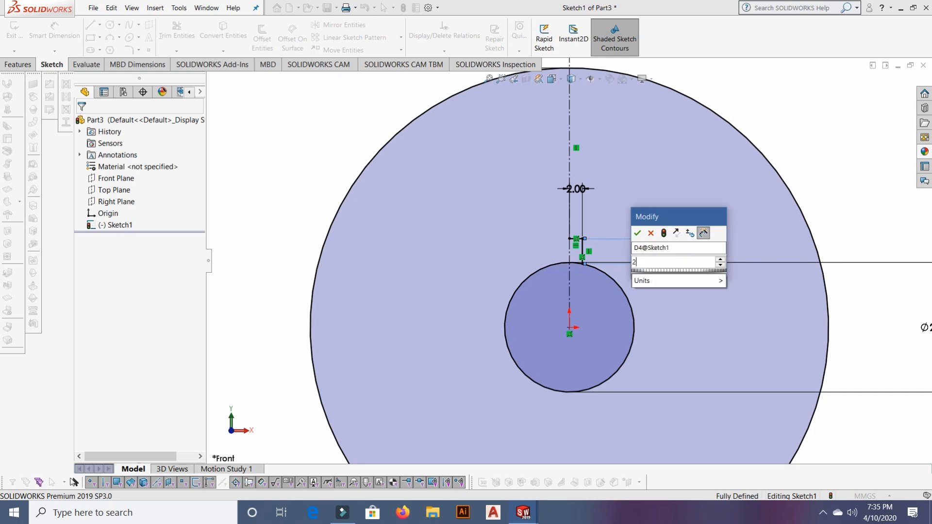
{"action": "type", "text": ".5"}
{"action": "left_click", "coordinate": [637, 233]}
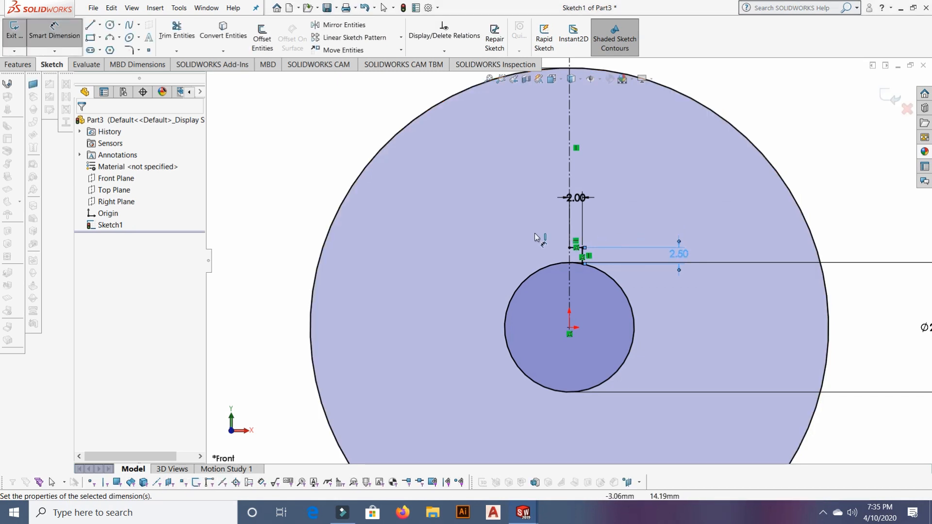
{"action": "right_click", "coordinate": [341, 111]}
{"action": "left_click", "coordinate": [359, 140]}
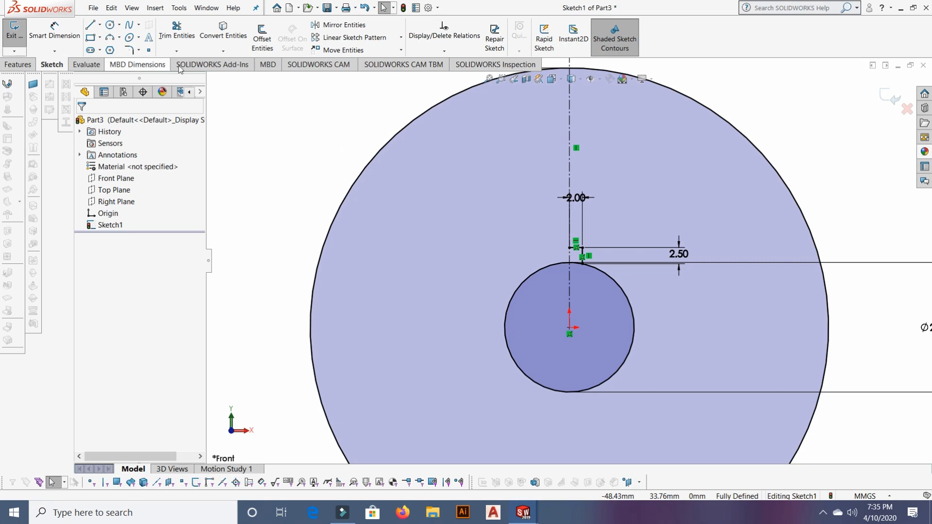
Step: Mirror the horizontal and vertical keyway lines about the vertical centerline to complete the keyway outline
{"action": "left_click", "coordinate": [347, 24]}
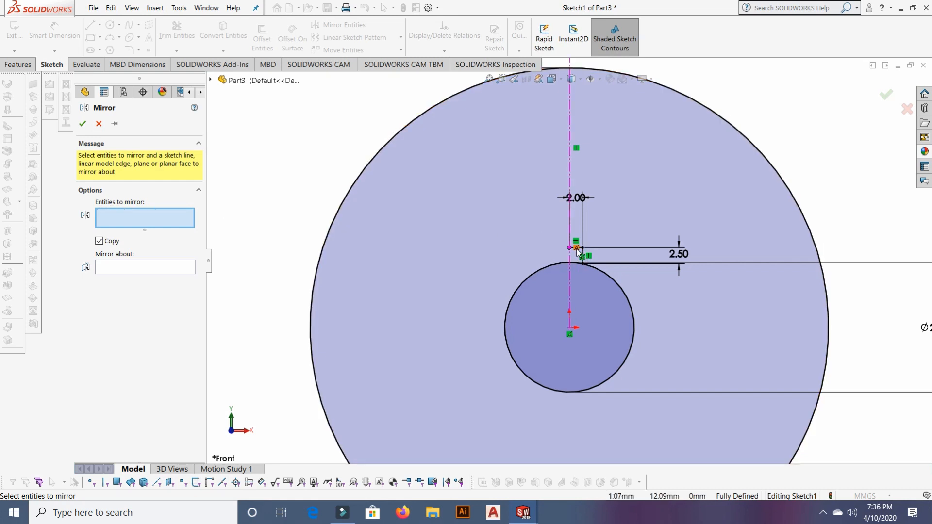
{"action": "scroll", "coordinate": [582, 250], "scroll_direction": "down", "scroll_amount": 2}
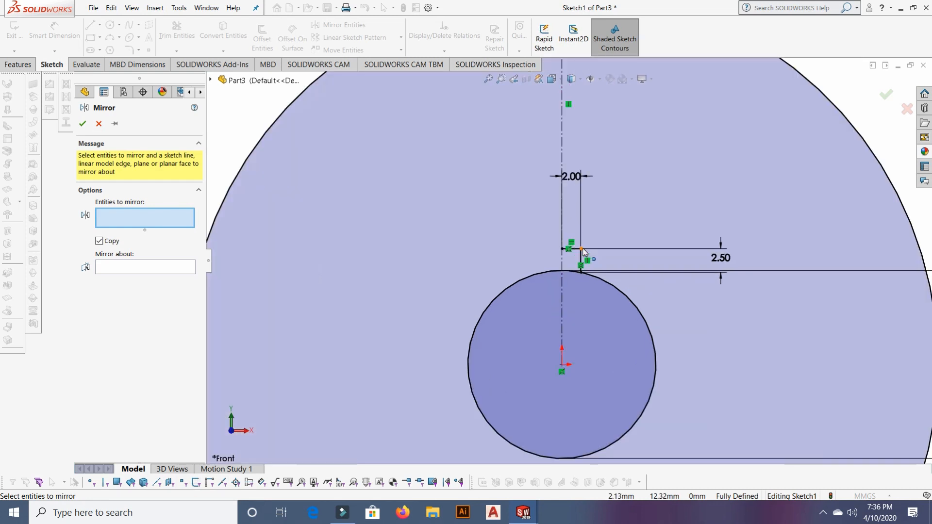
{"action": "left_click", "coordinate": [578, 251]}
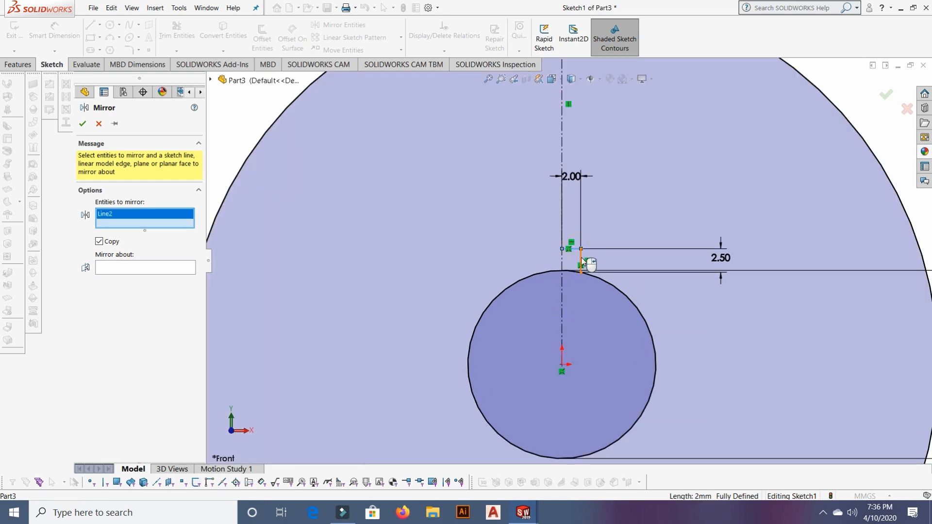
{"action": "left_click", "coordinate": [581, 260]}
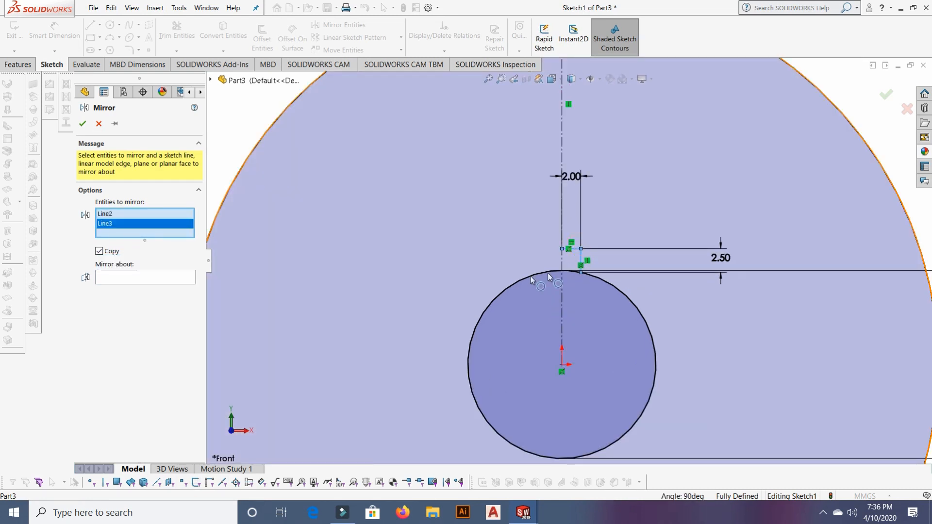
{"action": "left_click", "coordinate": [127, 275]}
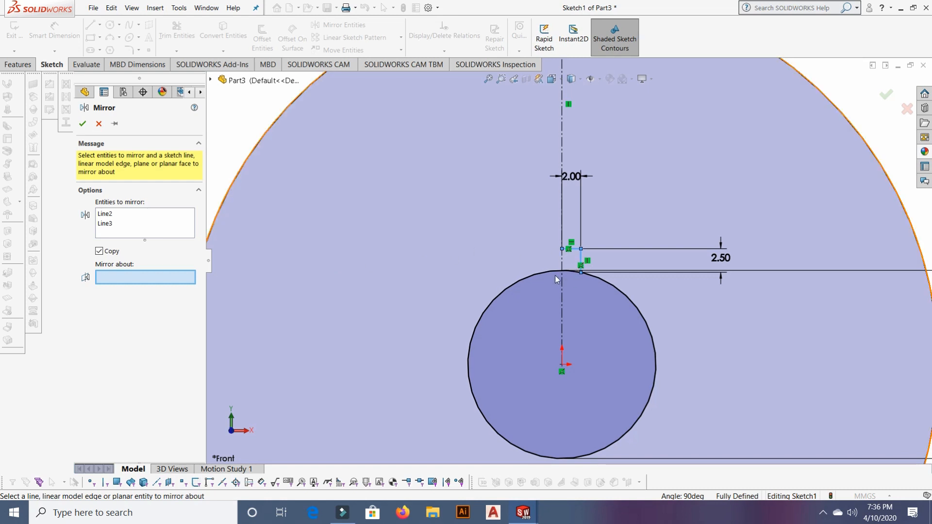
{"action": "left_click", "coordinate": [561, 295]}
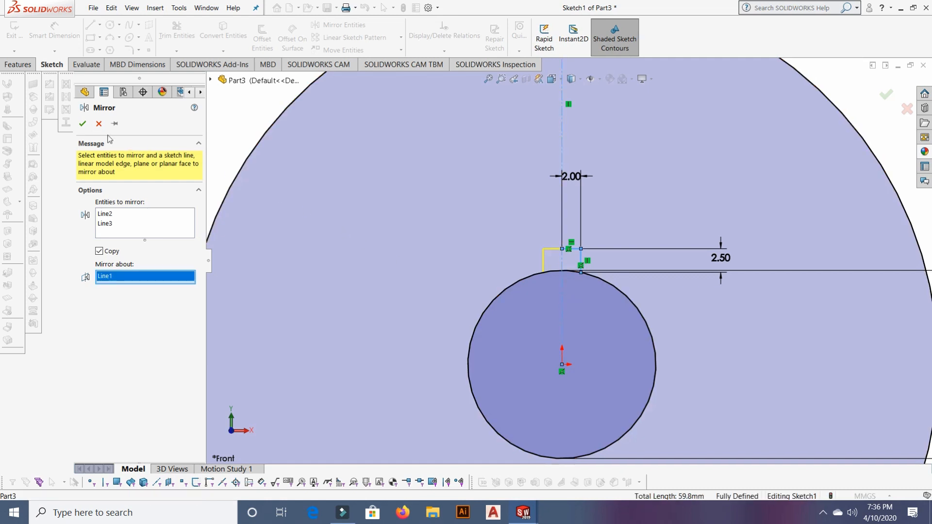
{"action": "left_click", "coordinate": [83, 124]}
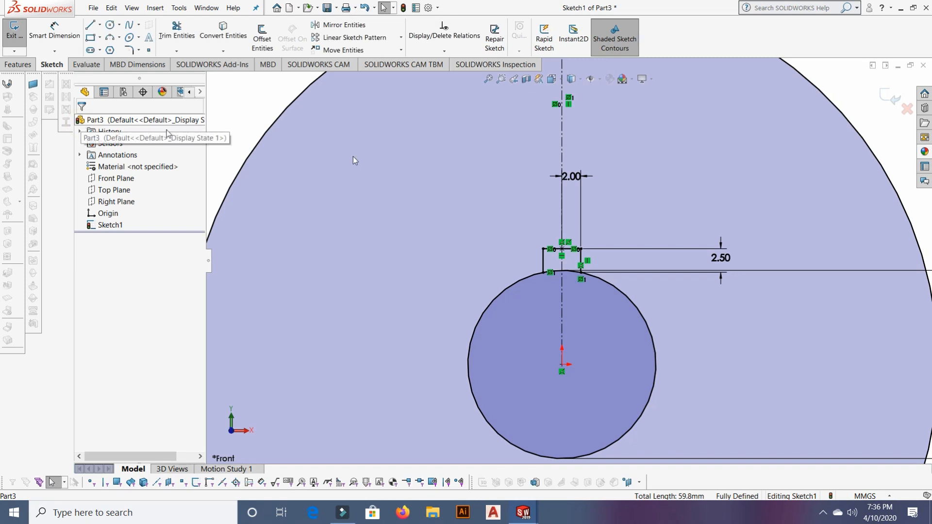
Step: Sketch a horizontal line about 1 mm long from the centerline above the outer circle and a slanted line down to that circle
{"action": "scroll", "coordinate": [598, 194], "scroll_direction": "up", "scroll_amount": 4}
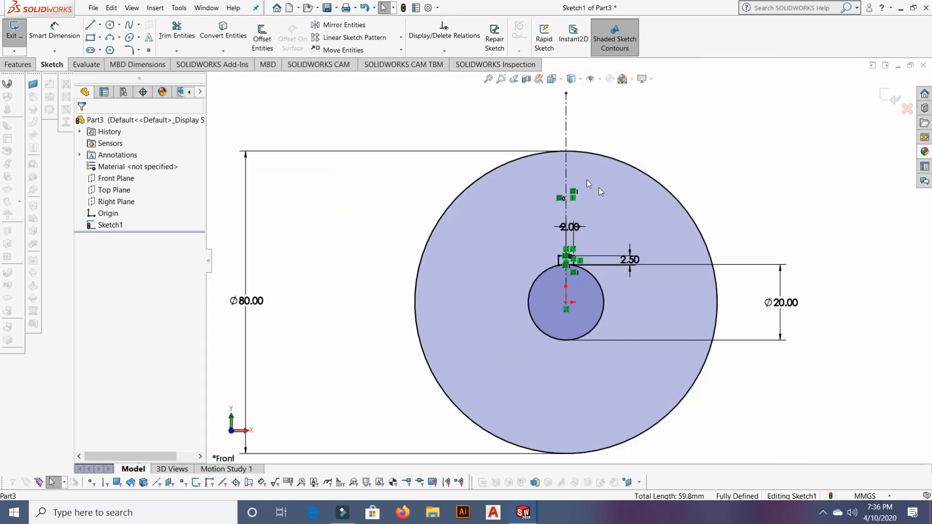
{"action": "scroll", "coordinate": [564, 143], "scroll_direction": "down", "scroll_amount": 4}
{"action": "scroll", "coordinate": [565, 143], "scroll_direction": "down", "scroll_amount": 4}
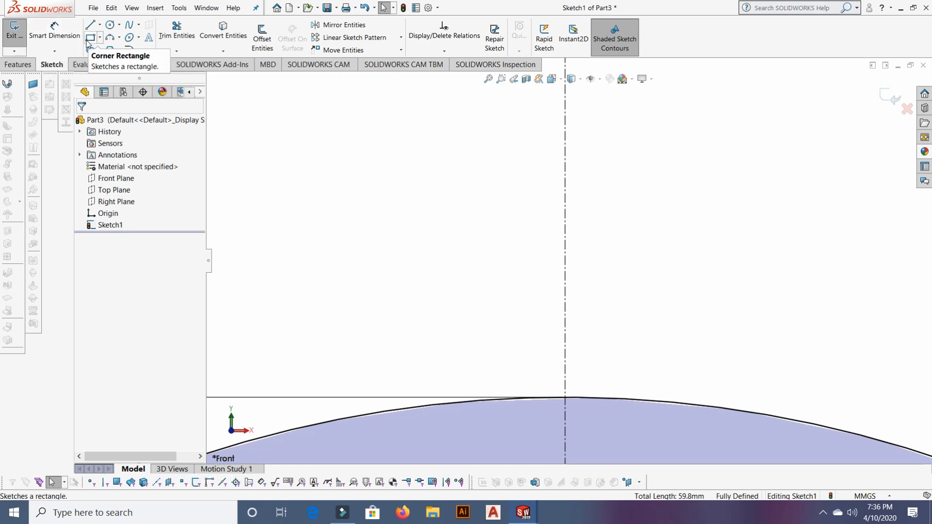
{"action": "left_click", "coordinate": [94, 26]}
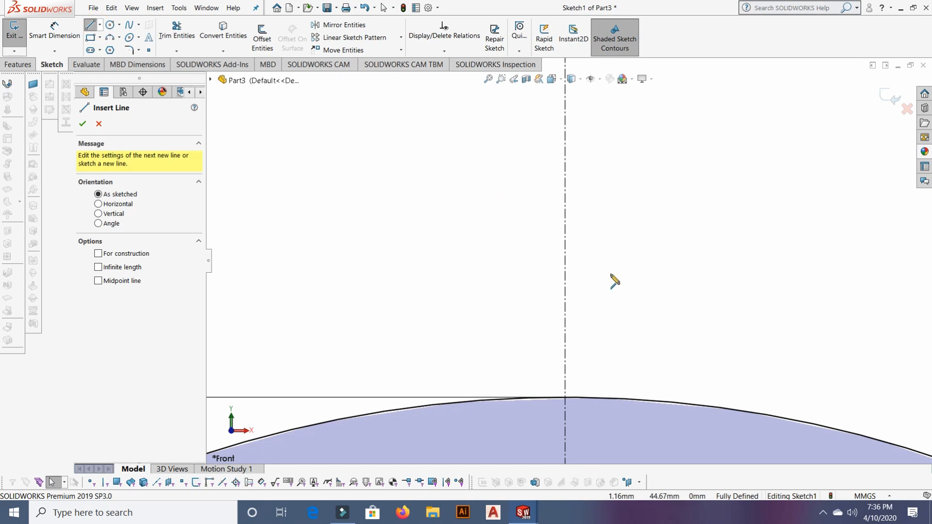
{"action": "left_click", "coordinate": [99, 24]}
{"action": "left_click", "coordinate": [104, 37]}
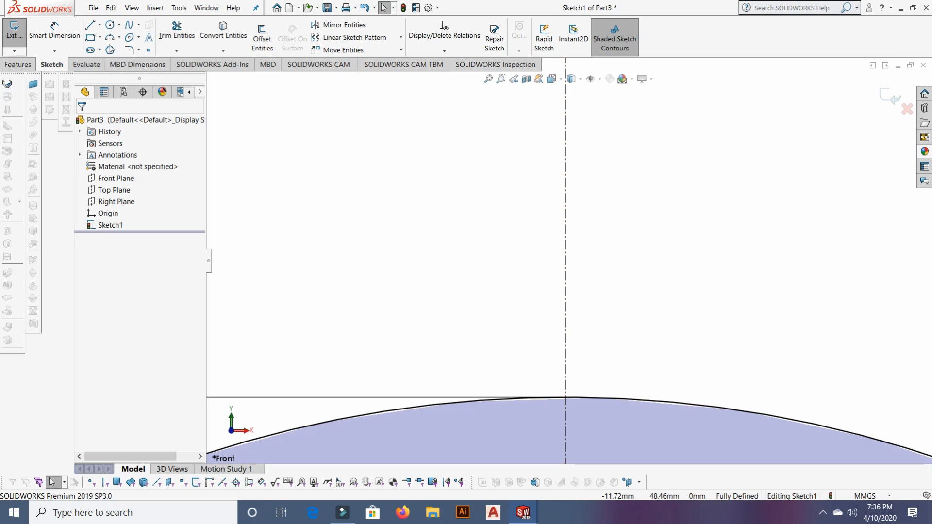
{"action": "left_click", "coordinate": [99, 25]}
{"action": "left_click", "coordinate": [105, 37]}
{"action": "left_click", "coordinate": [565, 289]}
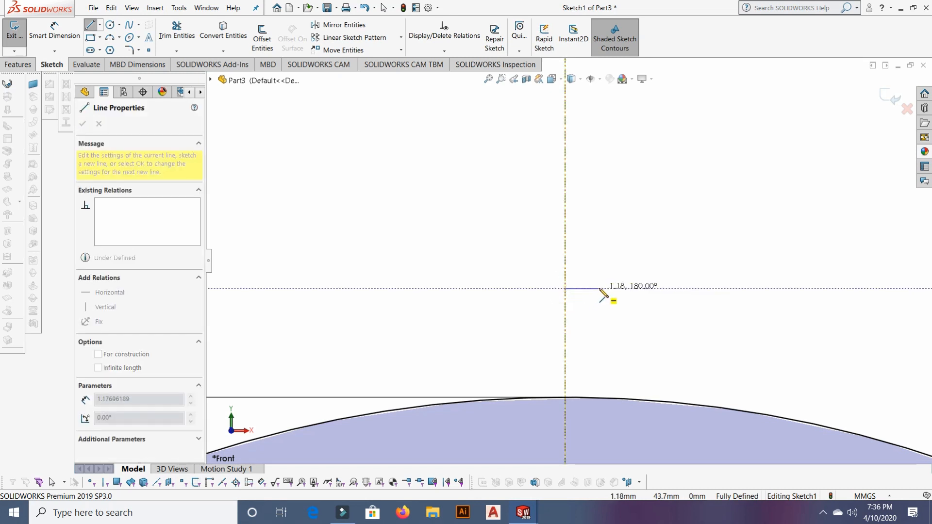
{"action": "left_click", "coordinate": [596, 289]}
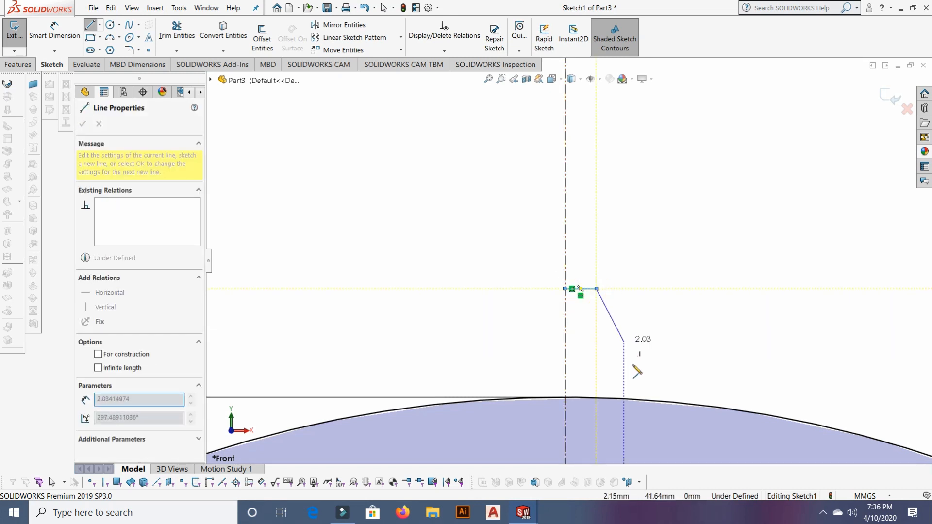
{"action": "left_click", "coordinate": [642, 399]}
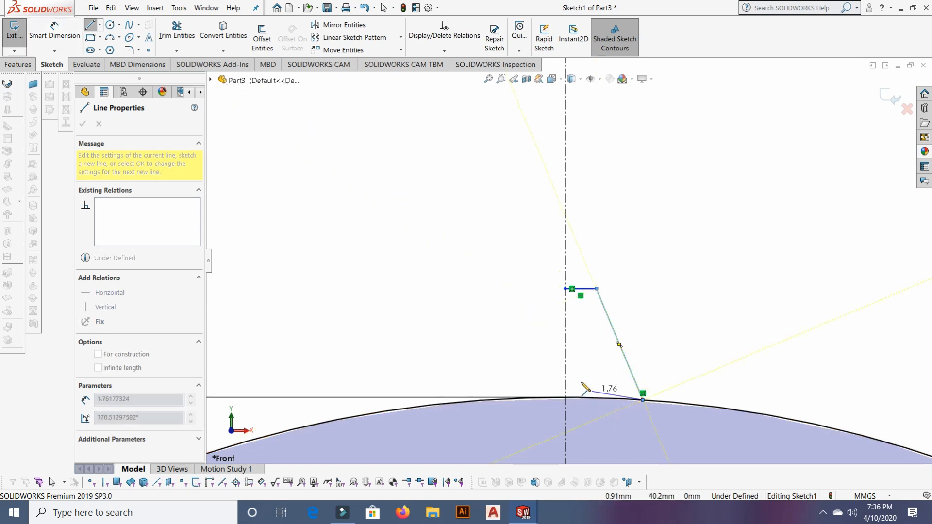
{"action": "right_click", "coordinate": [752, 298]}
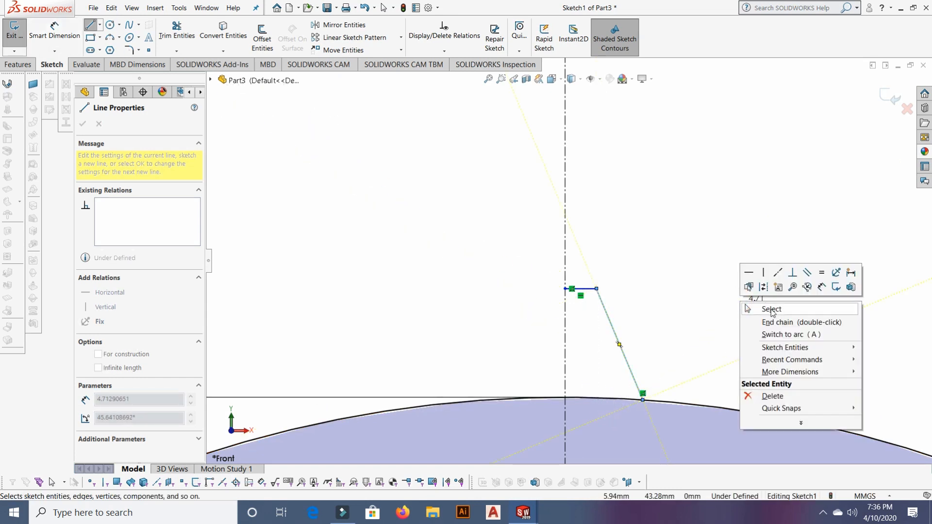
{"action": "left_click", "coordinate": [771, 309]}
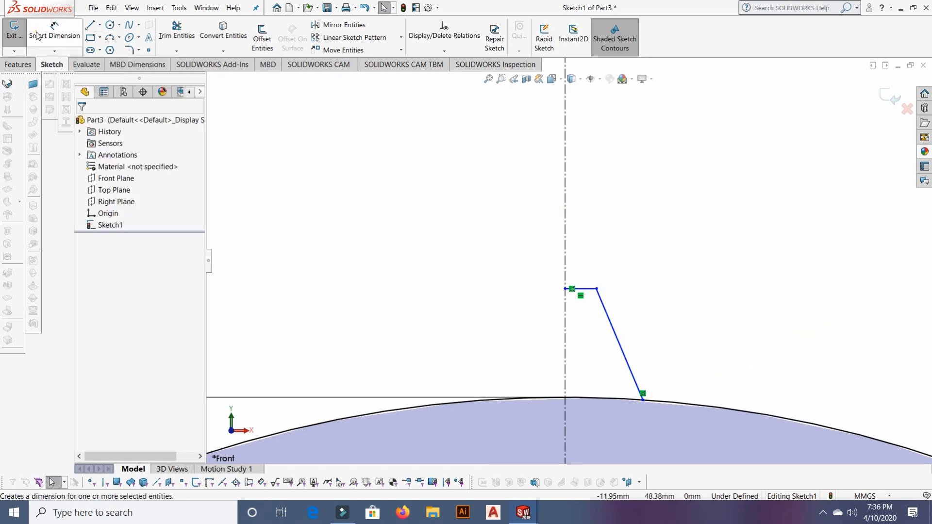
Step: Dimension the short horizontal line at the tooth's tip and set its length to 1.5 mm
{"action": "left_click", "coordinate": [72, 32]}
{"action": "left_click", "coordinate": [565, 288]}
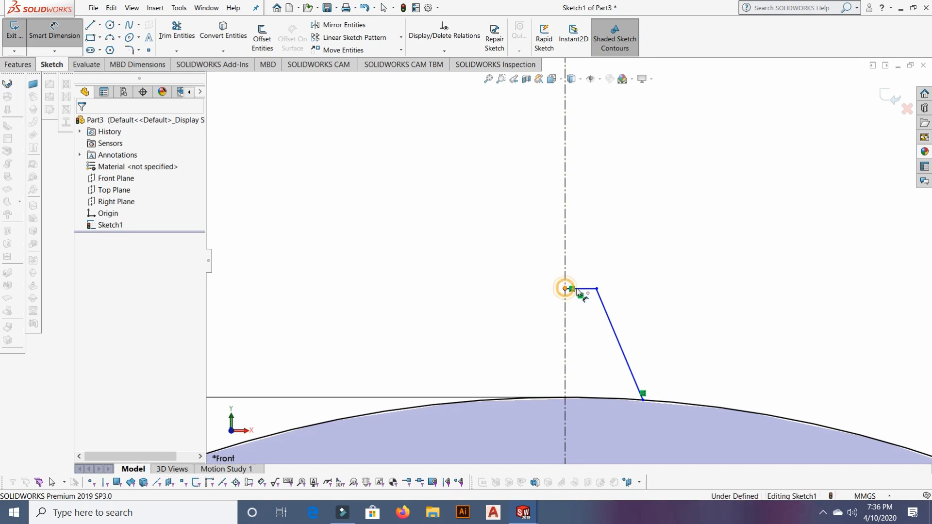
{"action": "left_click", "coordinate": [596, 288]}
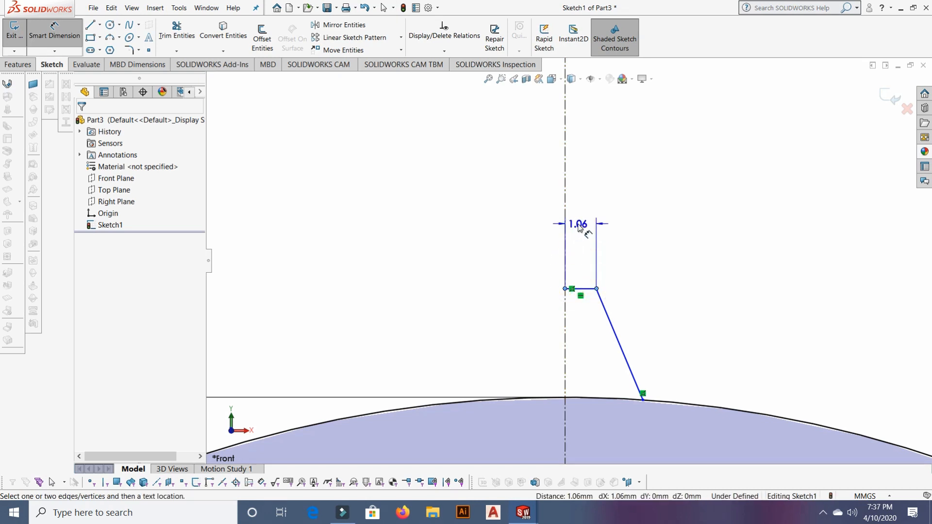
{"action": "left_click", "coordinate": [578, 223]}
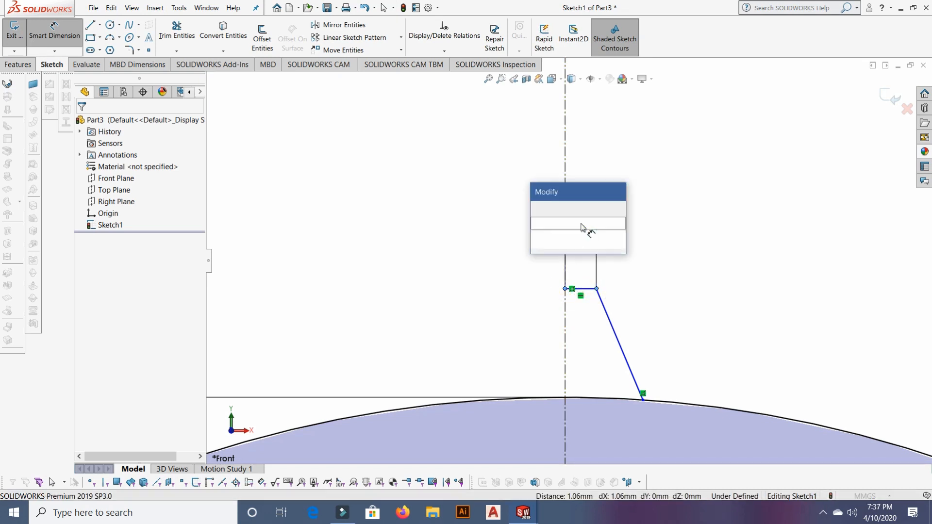
{"action": "left_click", "coordinate": [587, 236]}
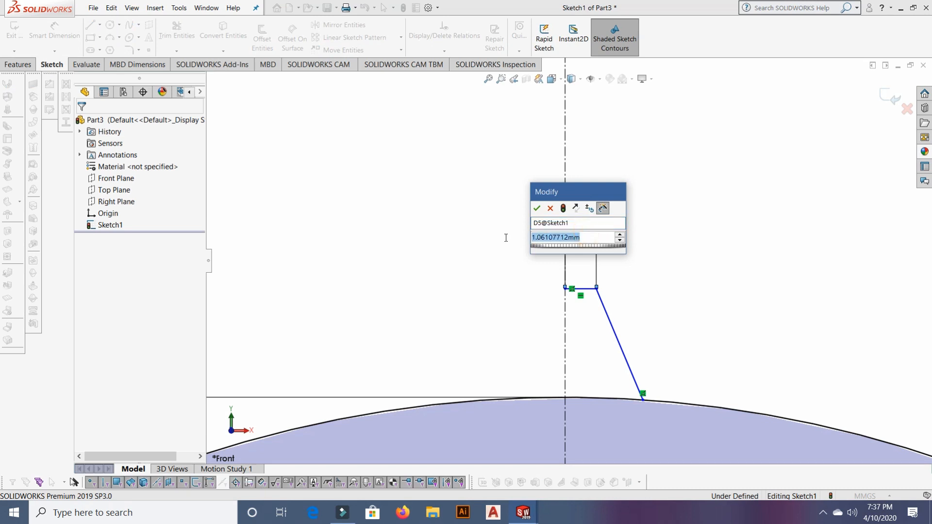
{"action": "key", "text": "BackSpace"}
{"action": "type", "text": "1.5"}
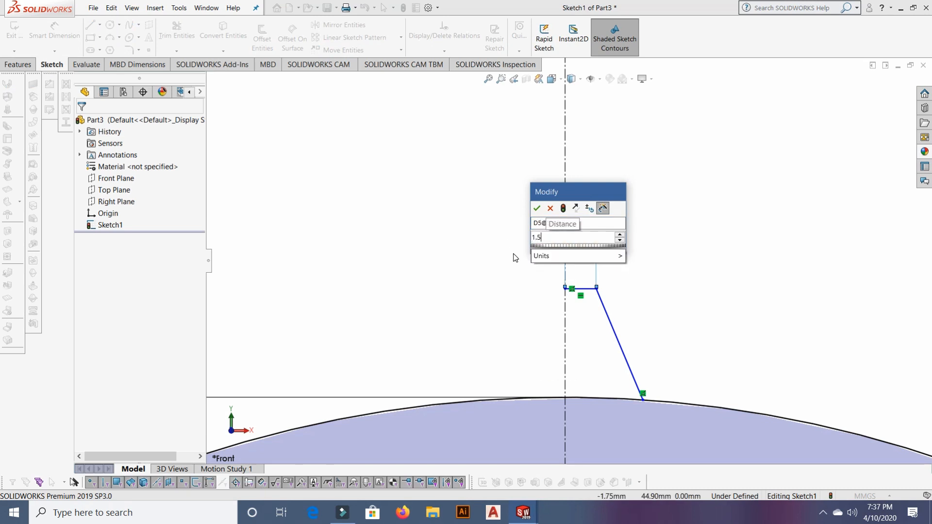
{"action": "key", "text": "Return"}
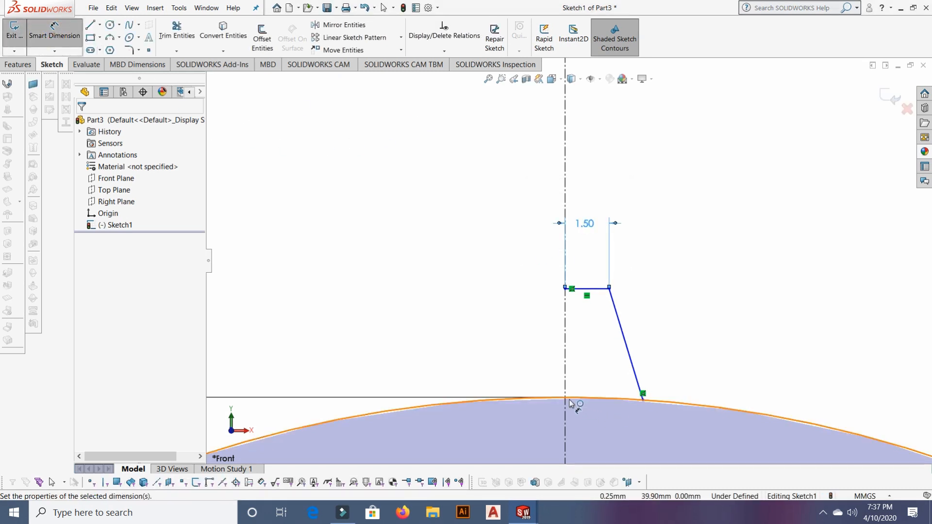
Step: Dimension the horizontal distance from the centerline to the slanted line's lower endpoint on the outer circle and set it to 2.5 mm
{"action": "scroll", "coordinate": [566, 399], "scroll_direction": "down", "scroll_amount": 3}
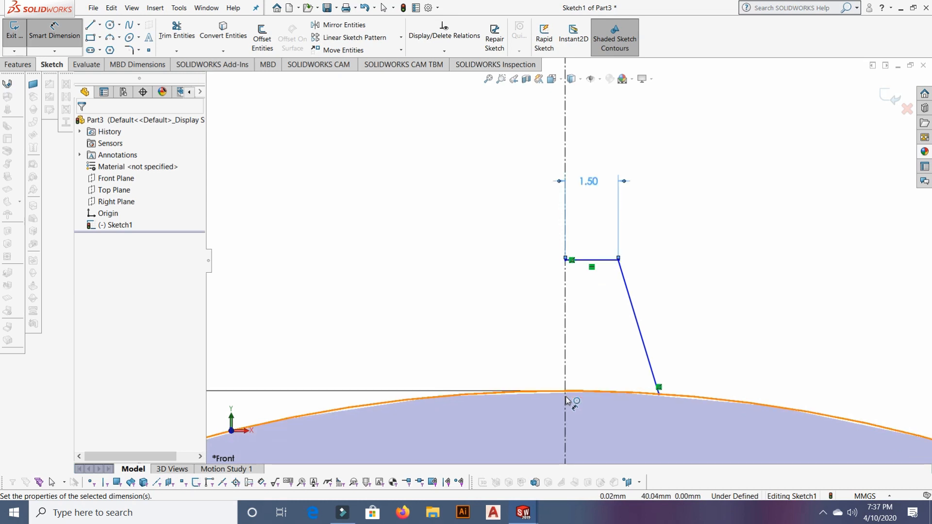
{"action": "left_click", "coordinate": [677, 388]}
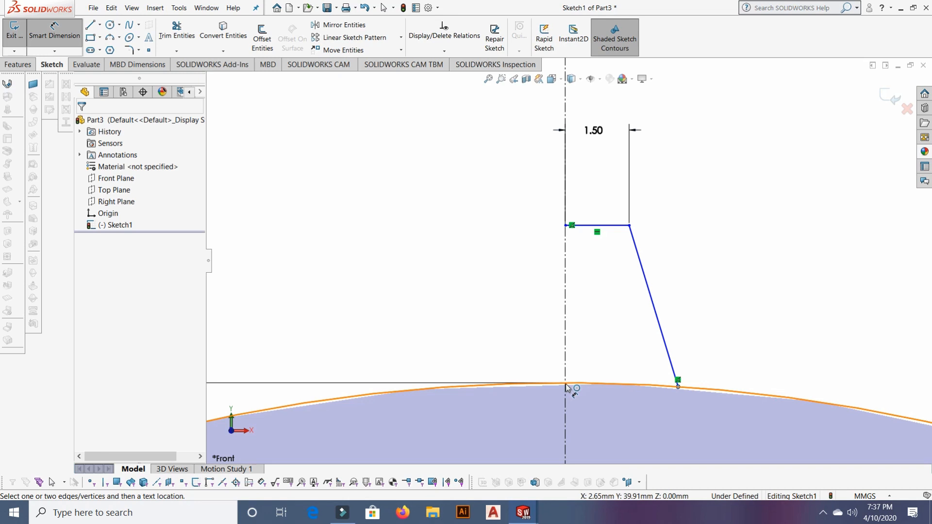
{"action": "scroll", "coordinate": [565, 386], "scroll_direction": "down", "scroll_amount": 8}
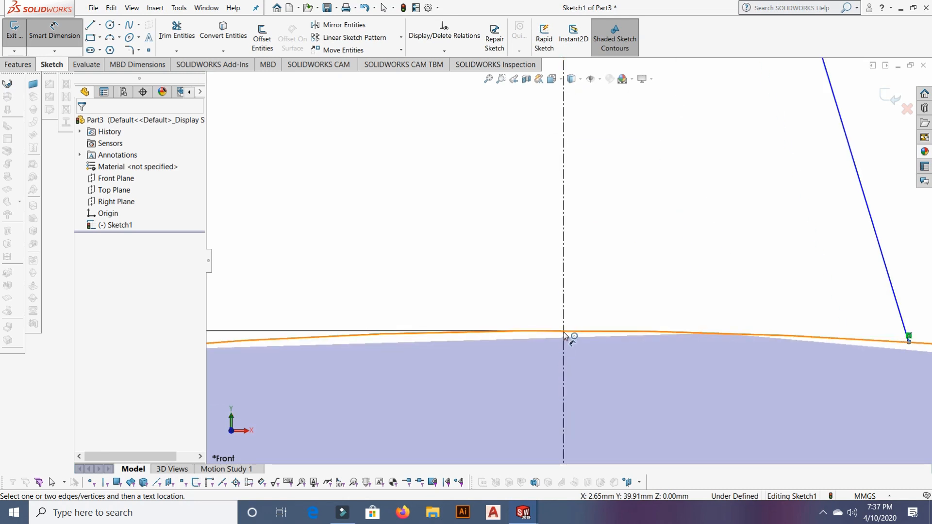
{"action": "left_click", "coordinate": [564, 334]}
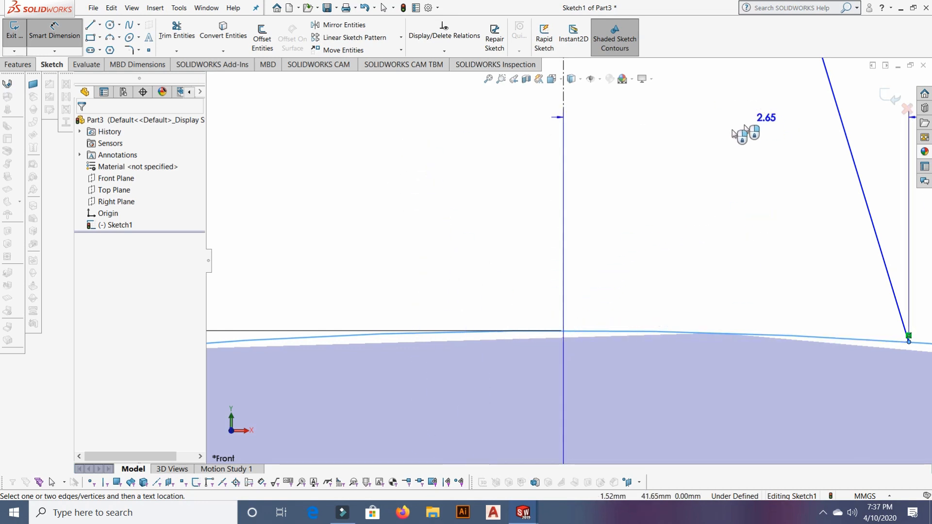
{"action": "left_click", "coordinate": [714, 138]}
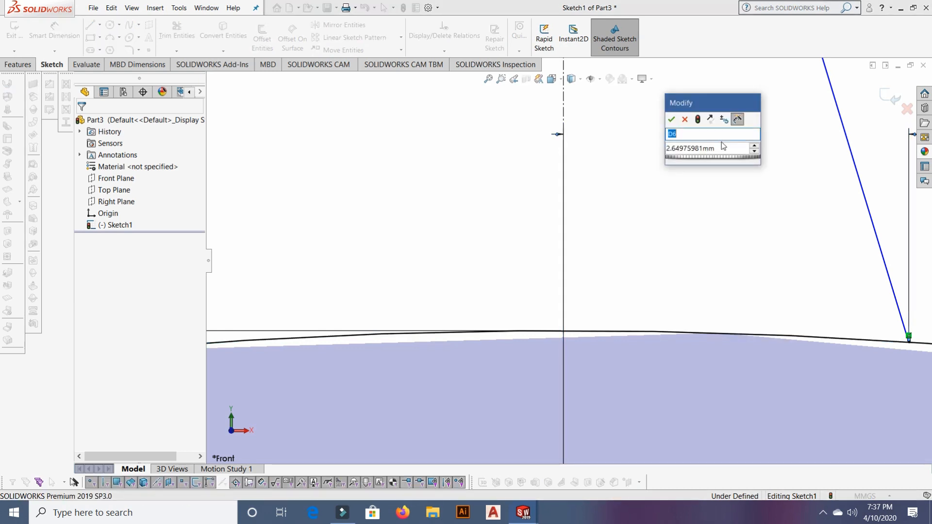
{"action": "double_click", "coordinate": [696, 148]}
{"action": "type", "text": "2.5"}
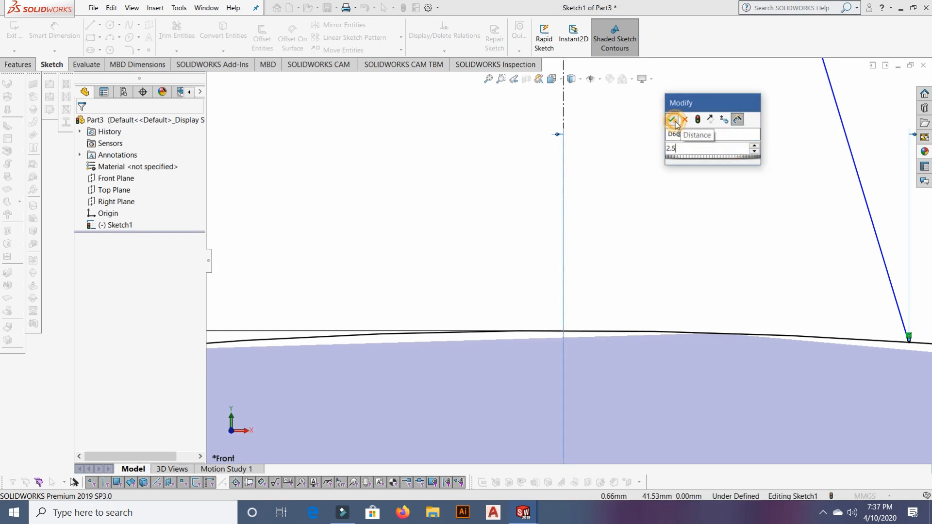
{"action": "left_click", "coordinate": [672, 119]}
Step: Dimension the slanted tooth line's vertical height, set it to 3.5 mm and leave the dimension command
{"action": "scroll", "coordinate": [734, 229], "scroll_direction": "up", "scroll_amount": 7}
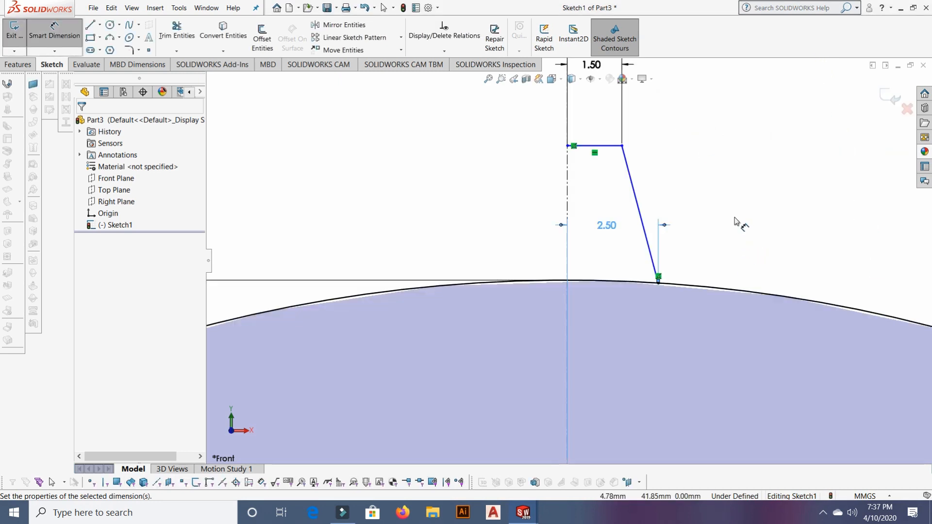
{"action": "scroll", "coordinate": [733, 217], "scroll_direction": "down", "scroll_amount": 5}
{"action": "scroll", "coordinate": [631, 218], "scroll_direction": "up", "scroll_amount": 2}
{"action": "scroll", "coordinate": [578, 225], "scroll_direction": "up", "scroll_amount": 3}
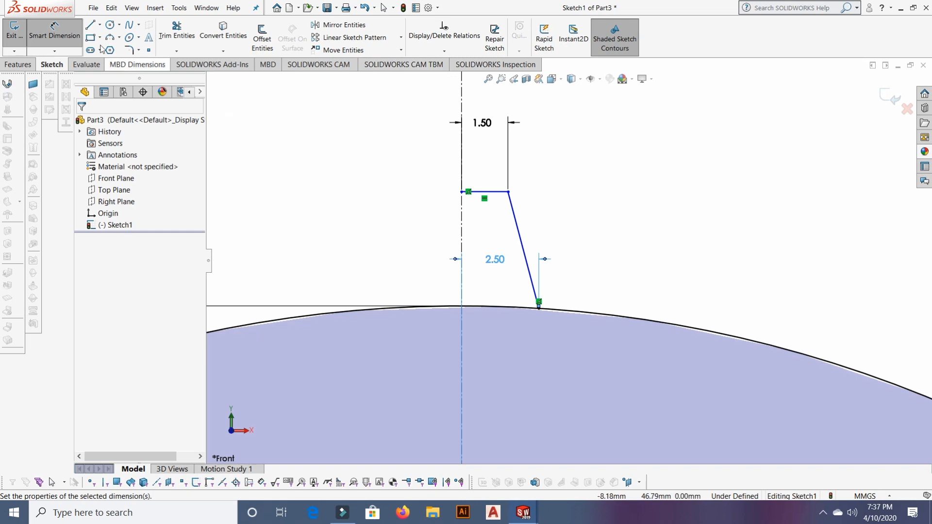
{"action": "left_click", "coordinate": [516, 219]}
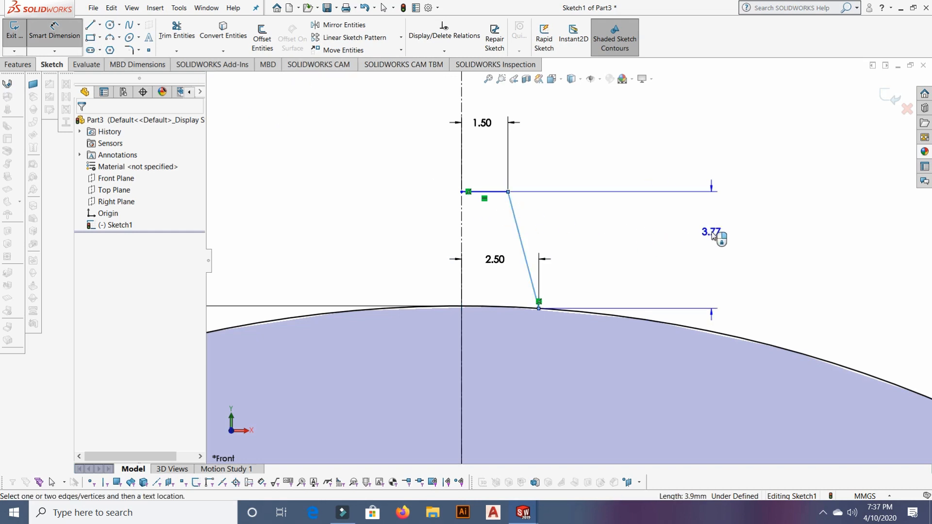
{"action": "left_click", "coordinate": [704, 235]}
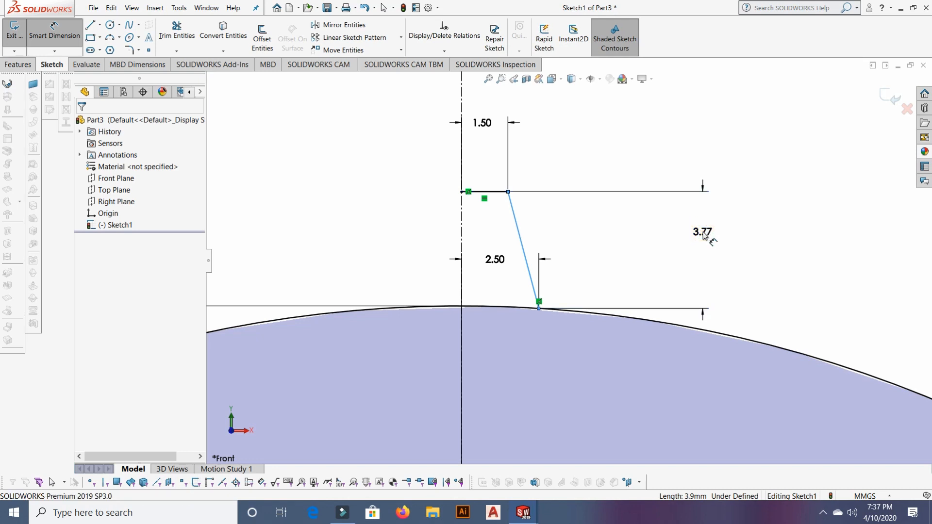
{"action": "left_click", "coordinate": [705, 236]}
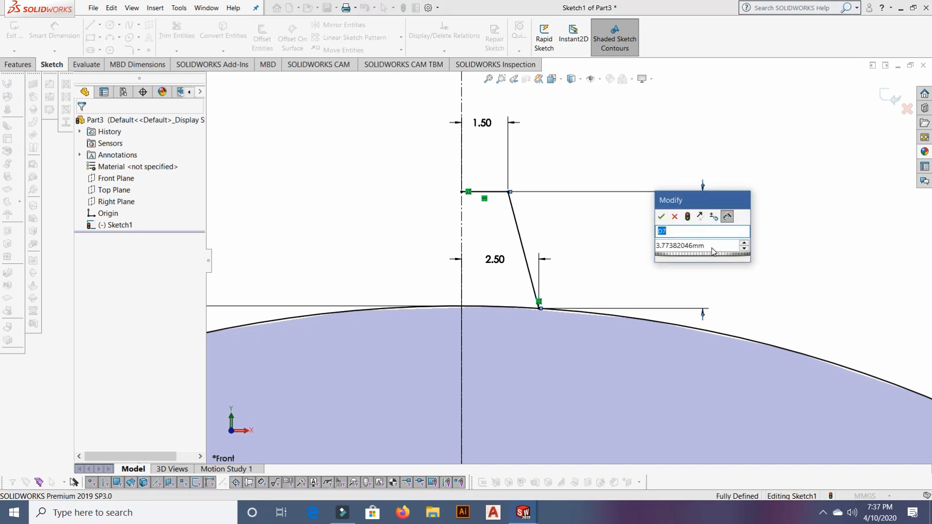
{"action": "left_click", "coordinate": [712, 247]}
{"action": "key", "text": "BackSpace"}
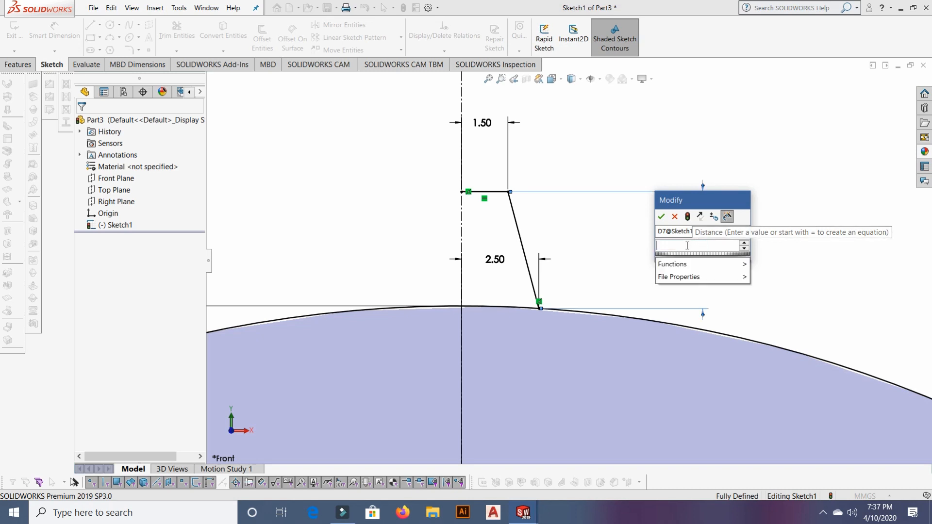
{"action": "type", "text": "3.5"}
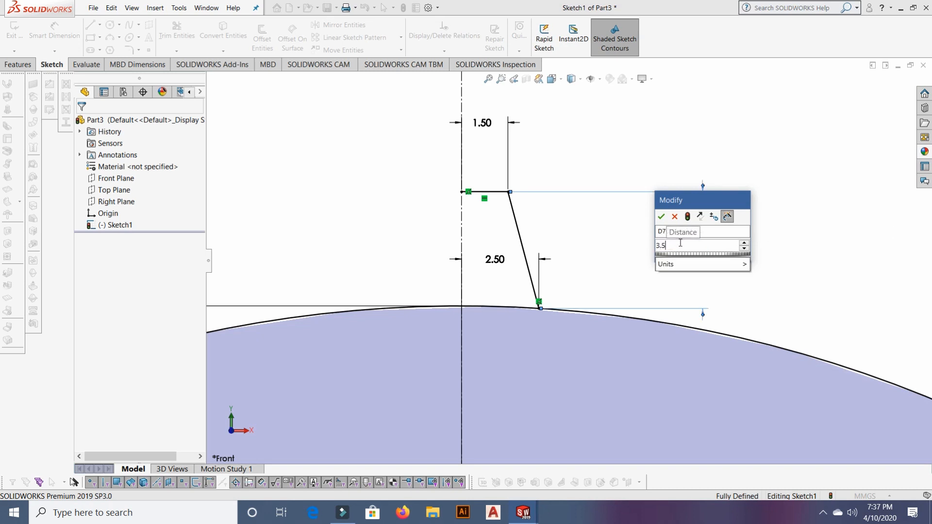
{"action": "left_click", "coordinate": [652, 214]}
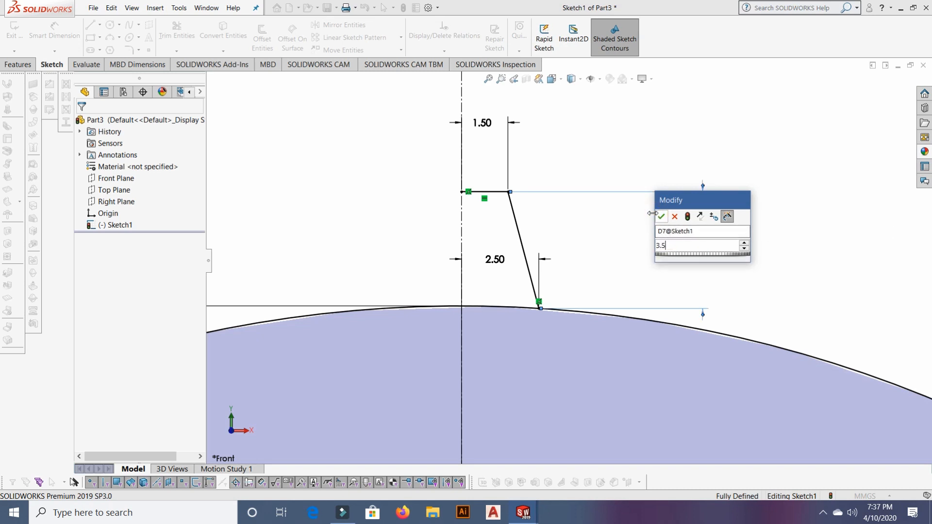
{"action": "left_click", "coordinate": [661, 217]}
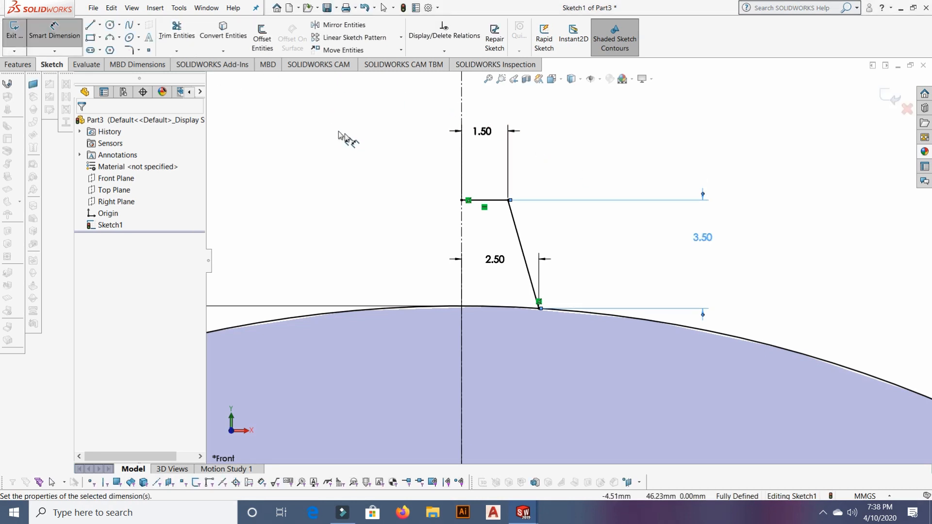
{"action": "right_click", "coordinate": [313, 122]}
{"action": "left_click", "coordinate": [339, 148]}
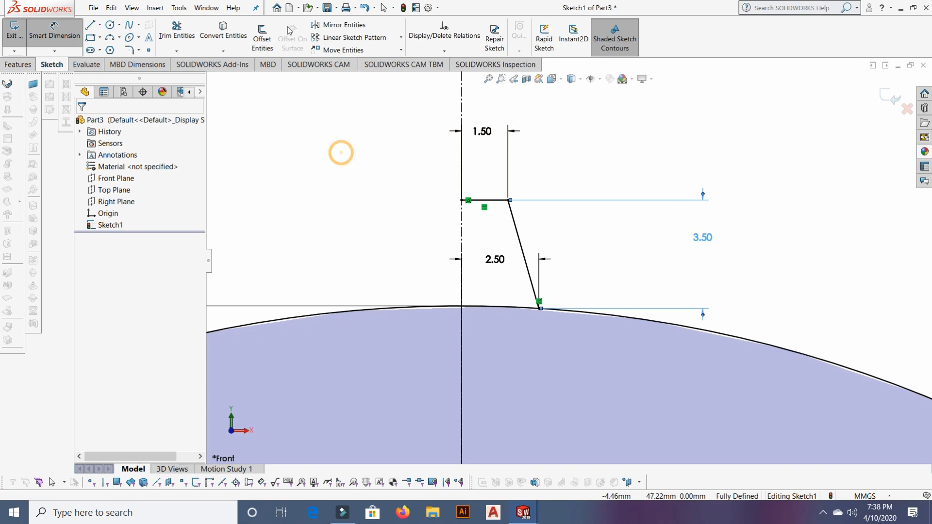
{"action": "left_click", "coordinate": [339, 24]}
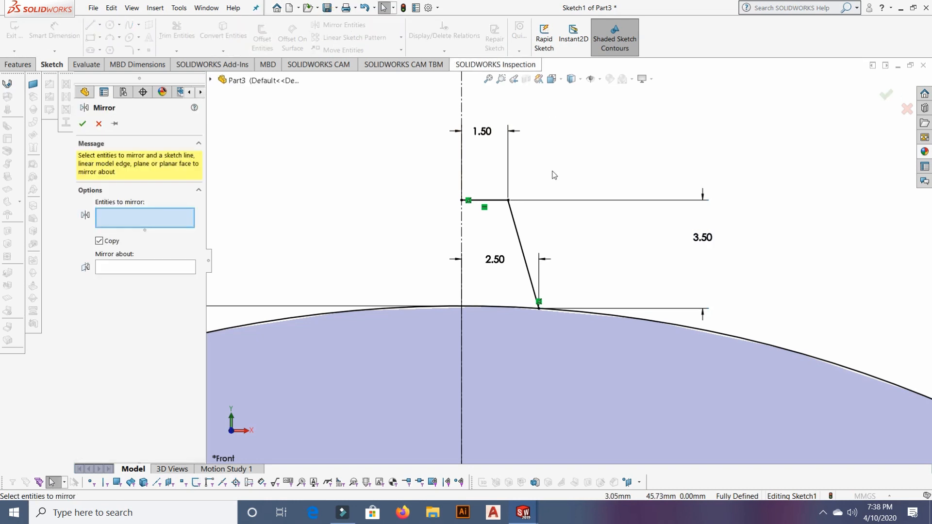
{"action": "left_click", "coordinate": [492, 200]}
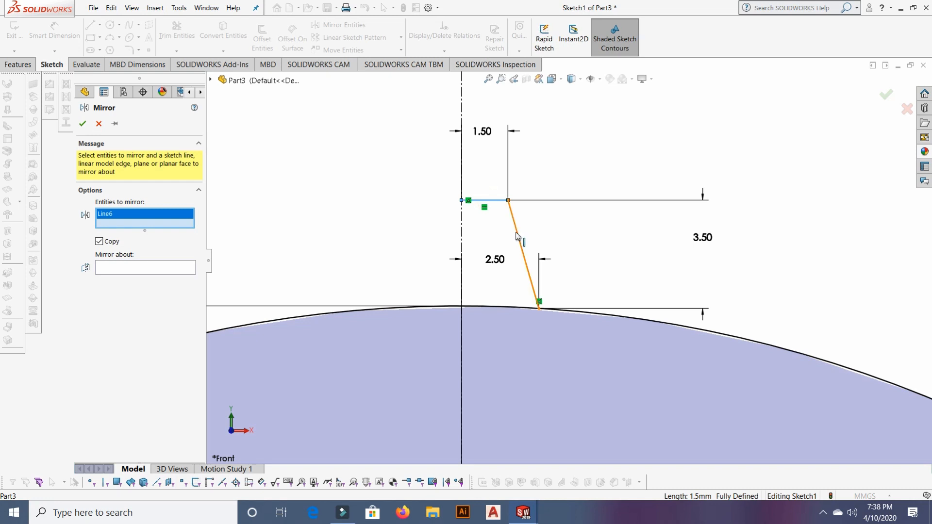
{"action": "left_click", "coordinate": [517, 237]}
{"action": "left_click", "coordinate": [162, 276]}
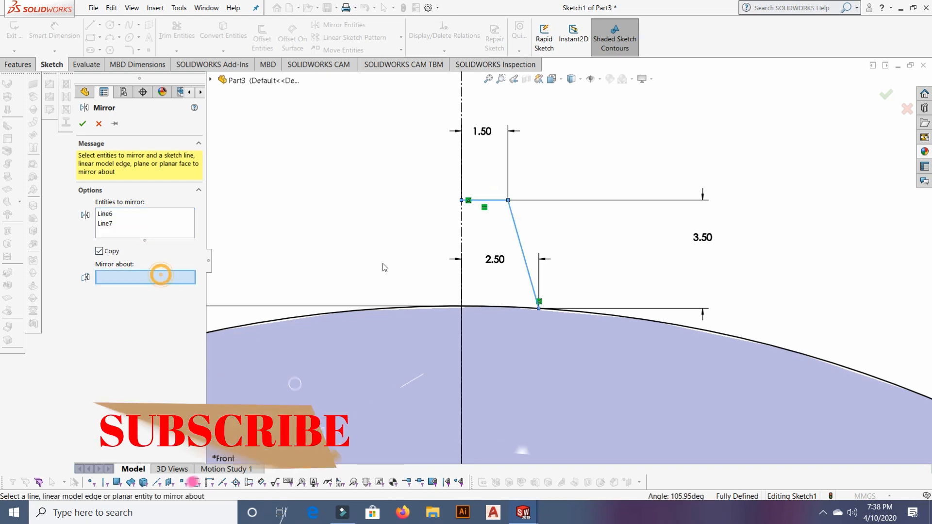
{"action": "left_click", "coordinate": [462, 240]}
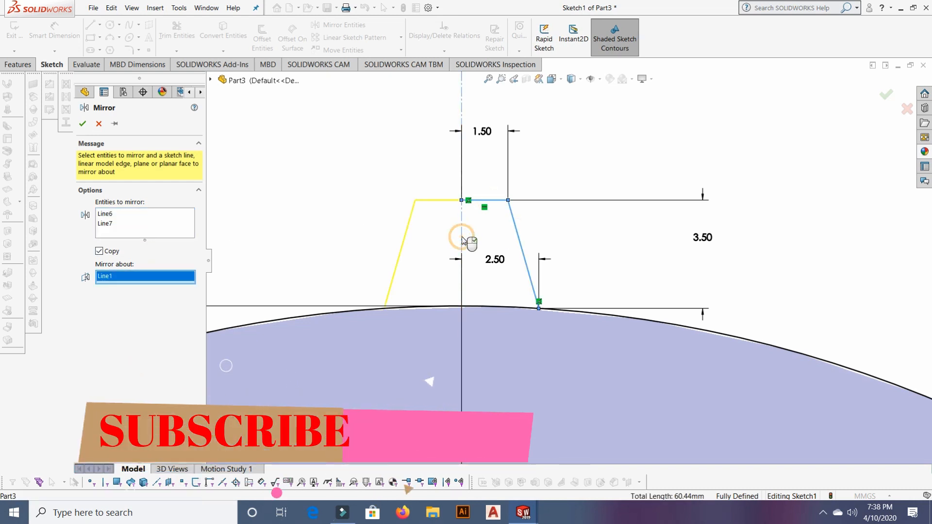
{"action": "scroll", "coordinate": [473, 257], "scroll_direction": "up", "scroll_amount": 8}
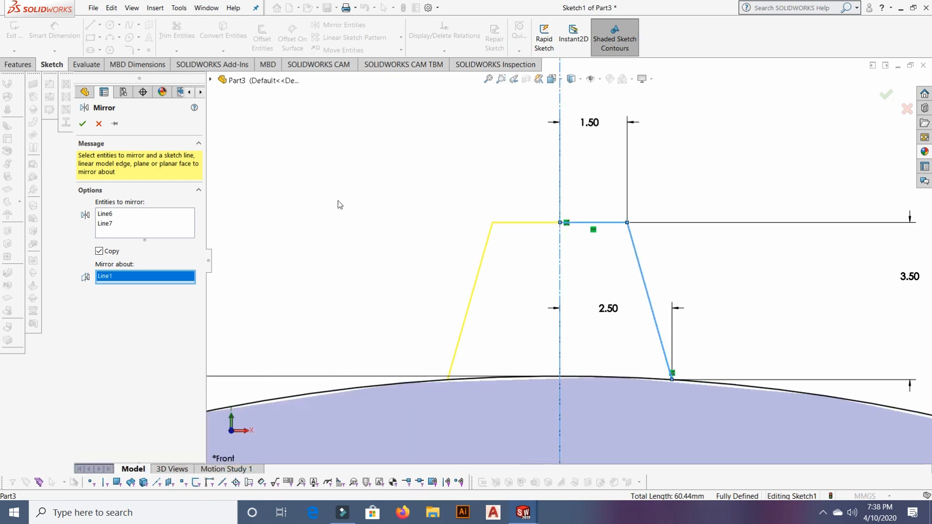
{"action": "scroll", "coordinate": [548, 275], "scroll_direction": "up", "scroll_amount": 2}
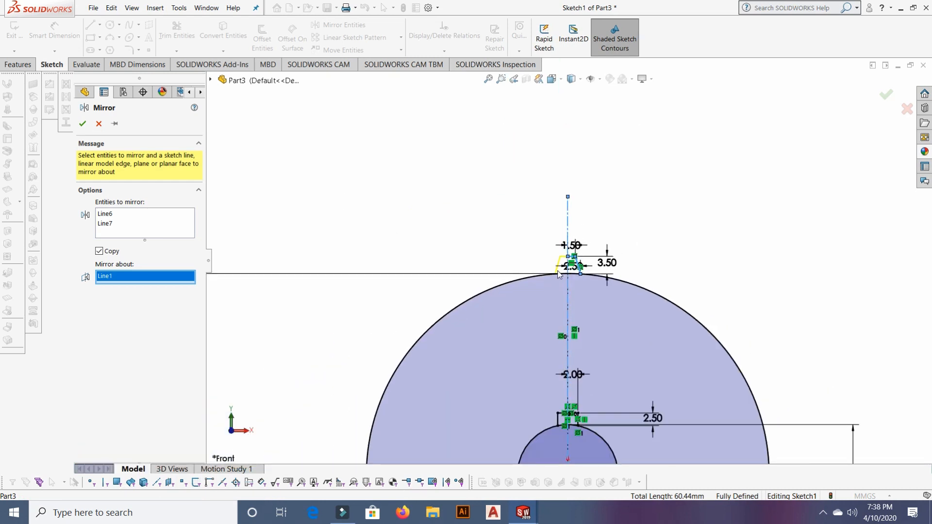
{"action": "scroll", "coordinate": [559, 275], "scroll_direction": "down", "scroll_amount": 3}
{"action": "scroll", "coordinate": [701, 248], "scroll_direction": "up", "scroll_amount": 1}
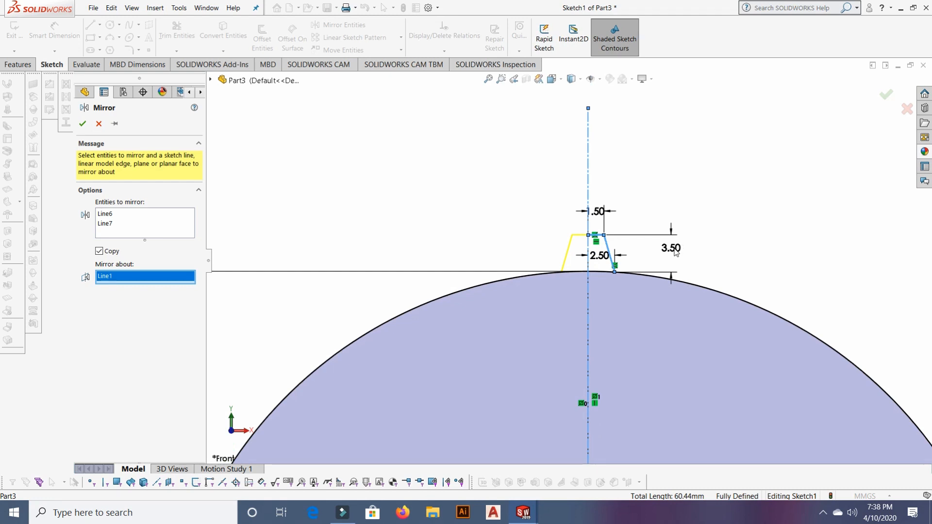
{"action": "left_click", "coordinate": [99, 123]}
Step: Set the vertical height dimension of the slanted tooth line to 5 mm
{"action": "left_click", "coordinate": [669, 247]}
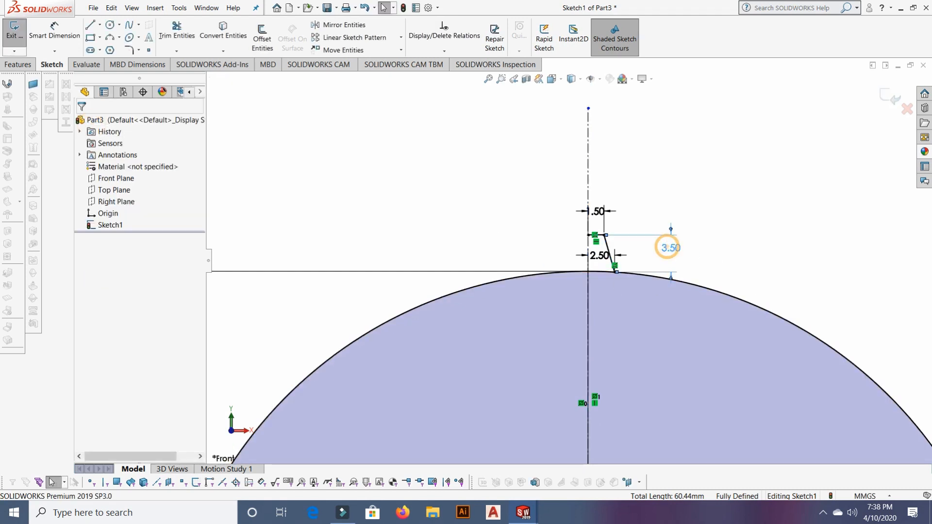
{"action": "double_click", "coordinate": [668, 248]}
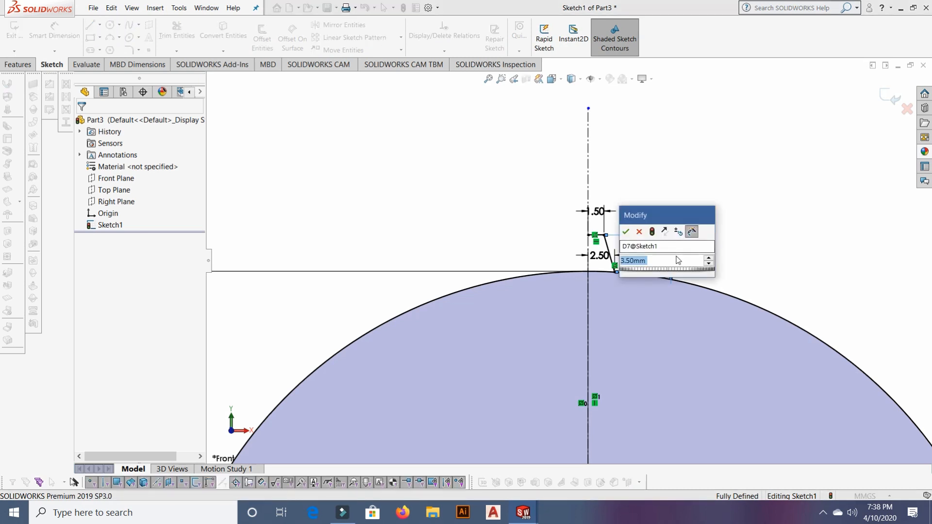
{"action": "key", "text": "BackSpace"}
{"action": "type", "text": "5"}
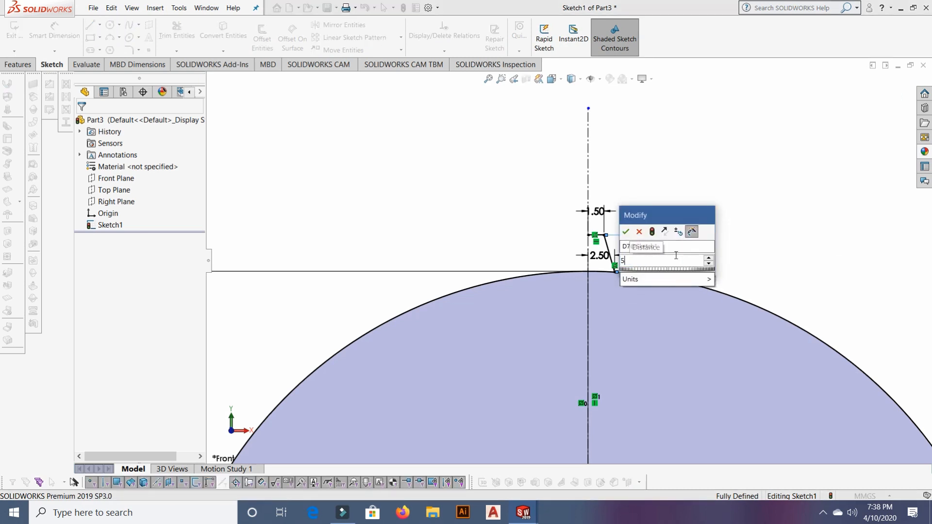
{"action": "key", "text": "Return"}
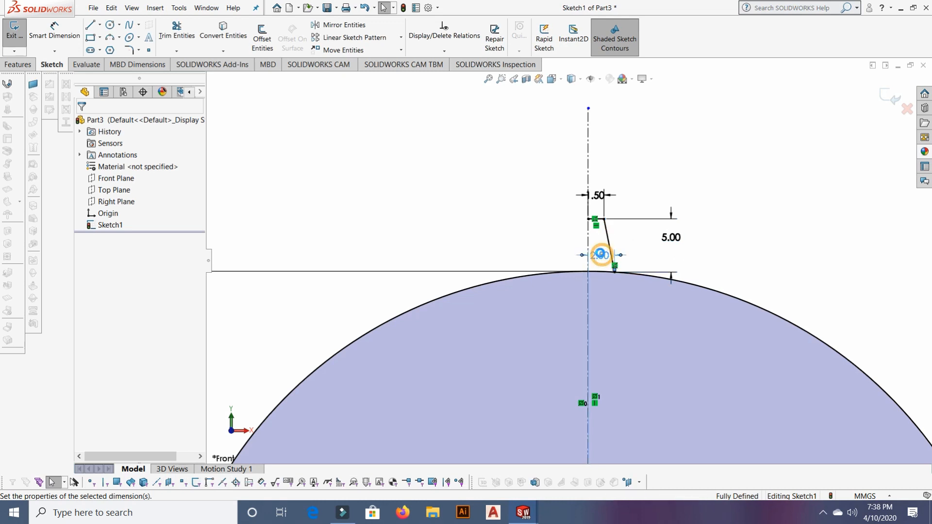
Step: Set the horizontal distance from the centerline to the tooth's lower endpoint to 3 mm
{"action": "double_click", "coordinate": [600, 255]}
{"action": "key", "text": "BackSpace"}
{"action": "type", "text": "2"}
{"action": "key", "text": "Return"}
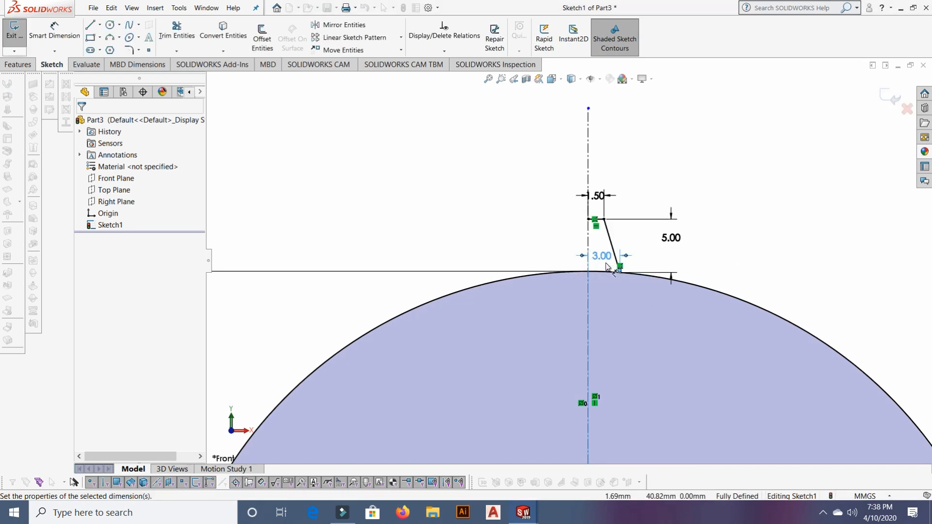
{"action": "left_click", "coordinate": [671, 237]}
{"action": "left_click", "coordinate": [736, 228]}
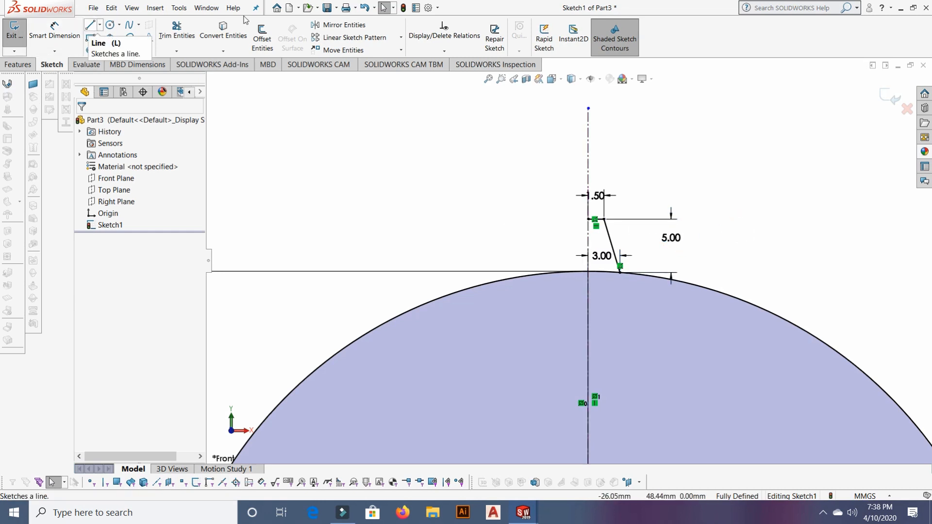
Step: Mirror the short horizontal line and the slanted tooth line about the vertical centerline
{"action": "left_click", "coordinate": [344, 25]}
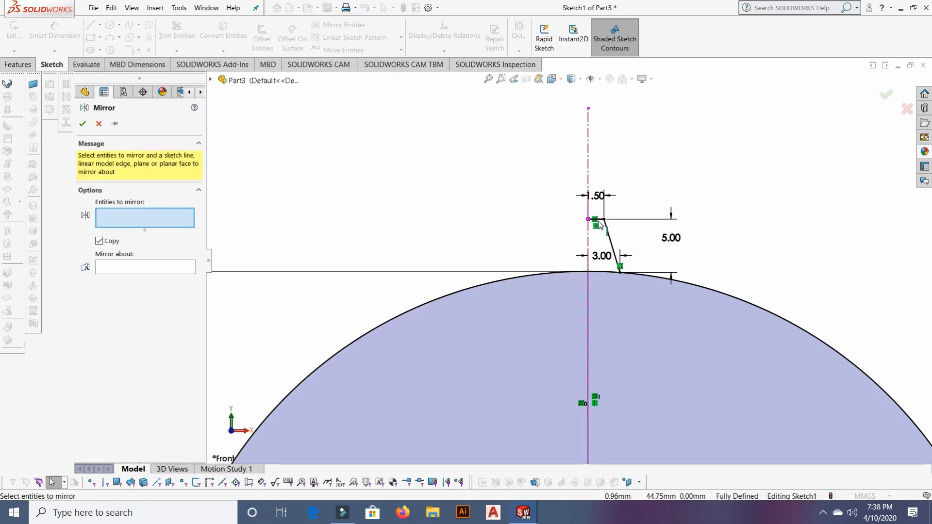
{"action": "left_click", "coordinate": [609, 237]}
{"action": "left_click", "coordinate": [607, 237]}
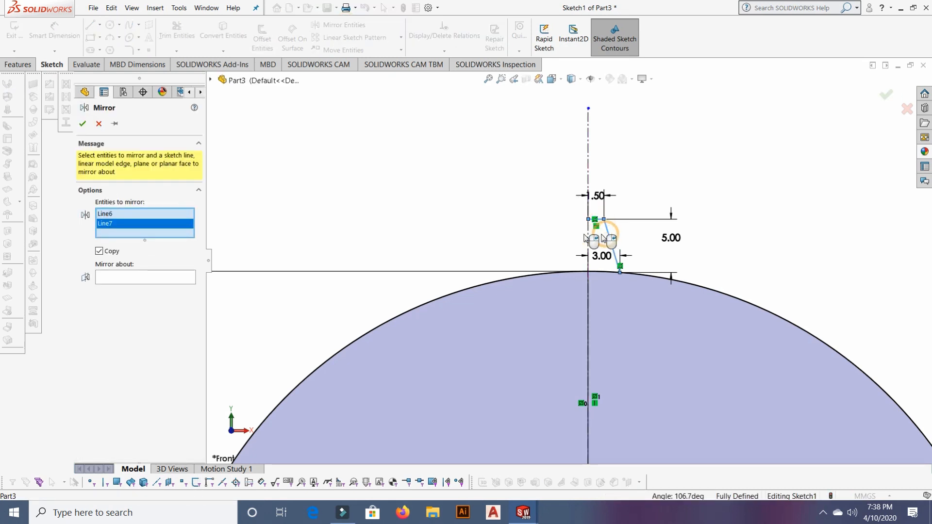
{"action": "left_click", "coordinate": [180, 277]}
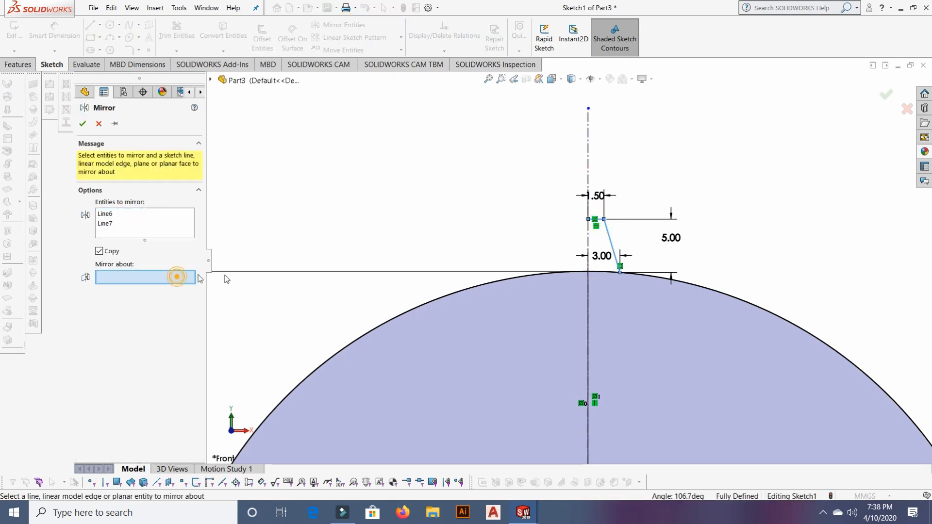
{"action": "left_click", "coordinate": [587, 241]}
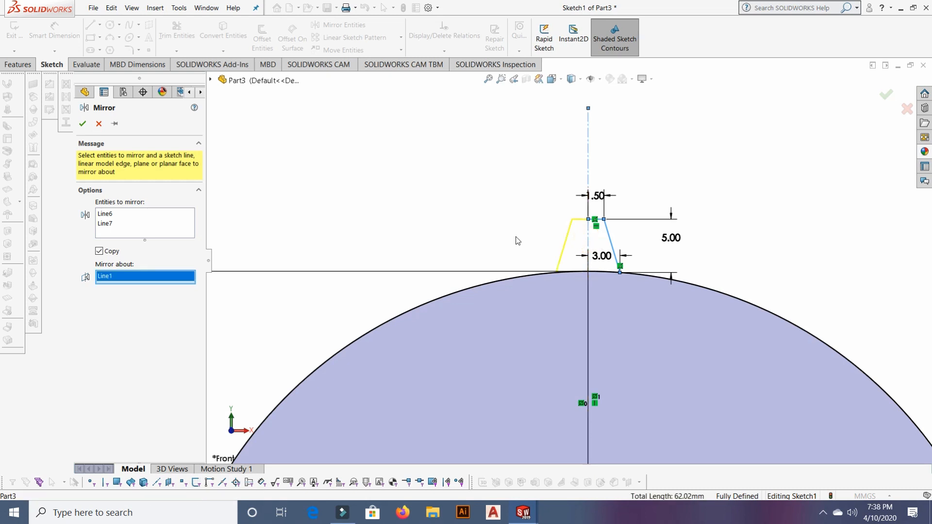
{"action": "left_click", "coordinate": [83, 124]}
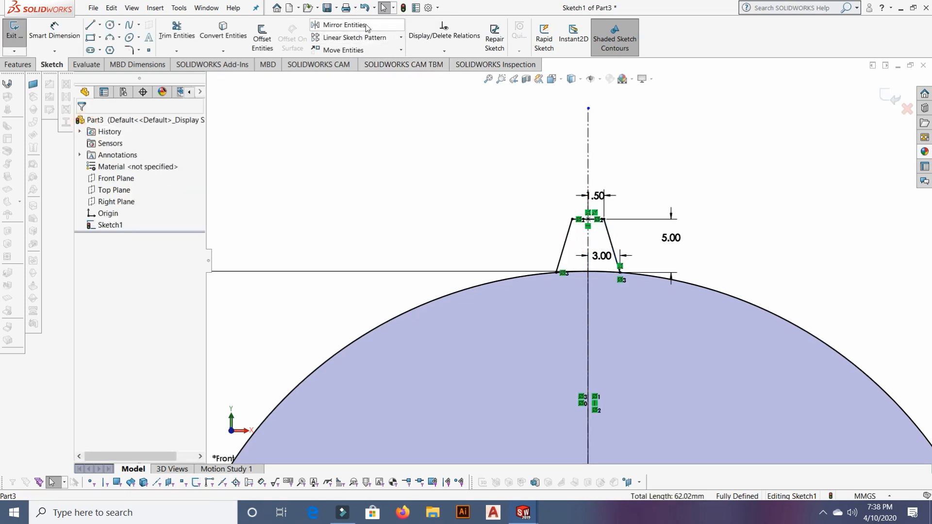
Step: Start a circular sketch pattern of the tooth profile lines about the origin over 360 degrees
{"action": "left_click", "coordinate": [401, 37]}
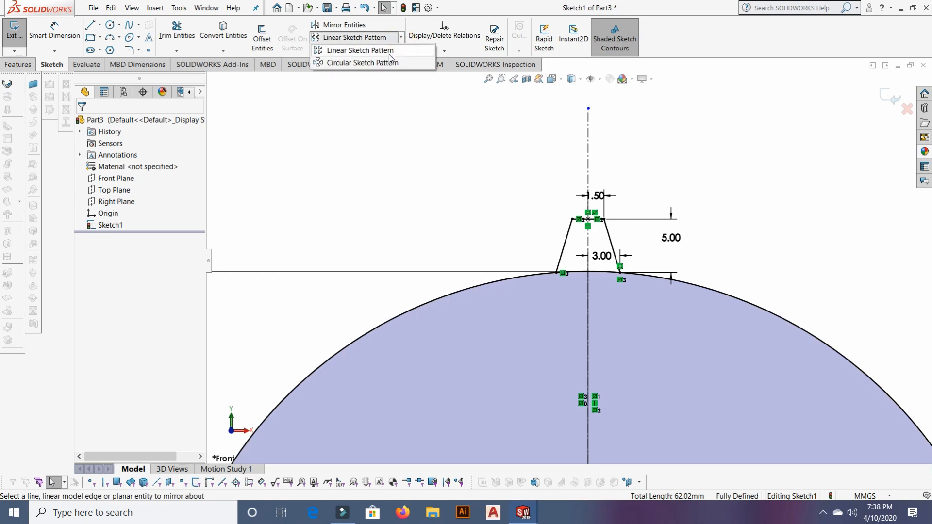
{"action": "left_click", "coordinate": [391, 61]}
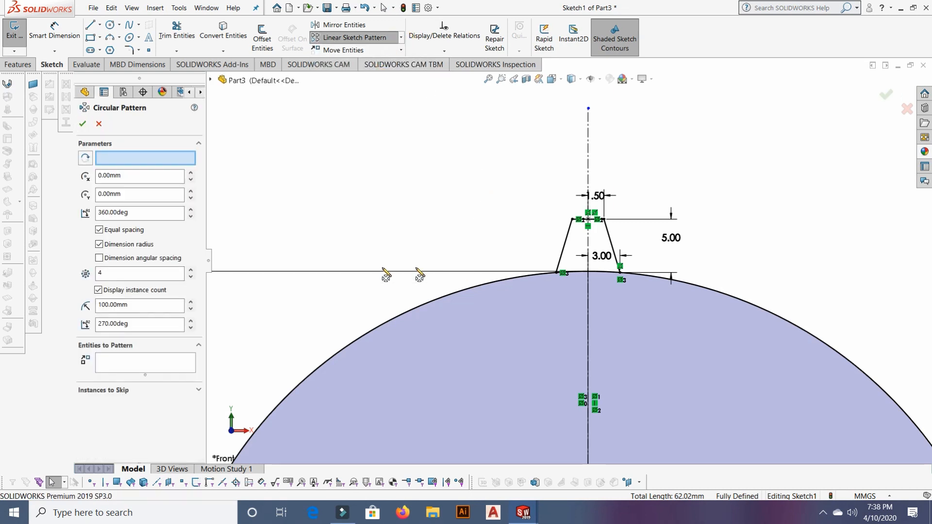
{"action": "left_click", "coordinate": [565, 241]}
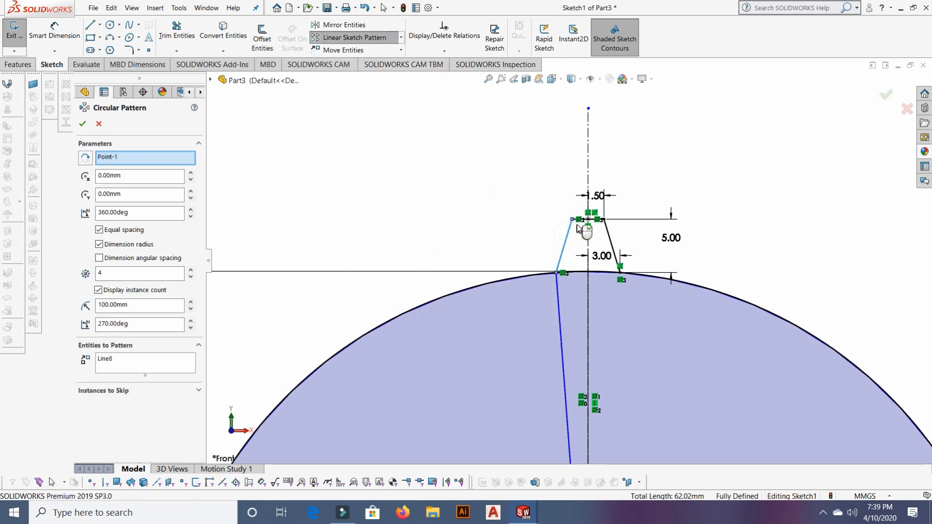
{"action": "left_click", "coordinate": [604, 227]}
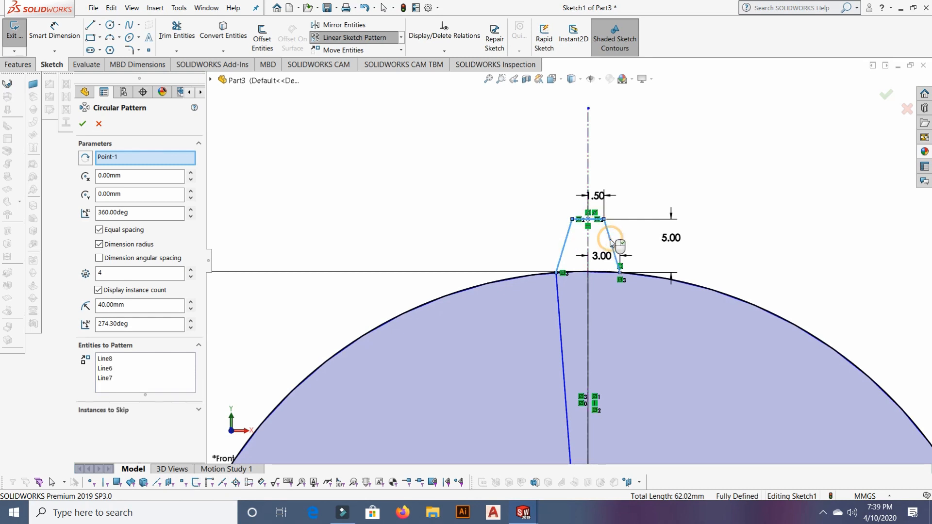
{"action": "left_click", "coordinate": [587, 305]}
{"action": "scroll", "coordinate": [564, 326], "scroll_direction": "up", "scroll_amount": 3}
{"action": "scroll", "coordinate": [564, 324], "scroll_direction": "up", "scroll_amount": 4}
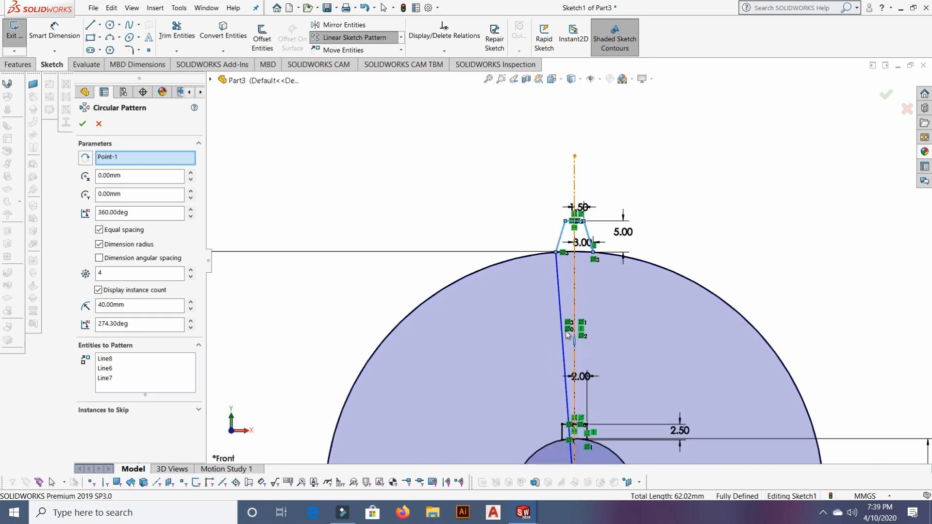
{"action": "scroll", "coordinate": [569, 340], "scroll_direction": "down", "scroll_amount": 2}
{"action": "scroll", "coordinate": [569, 335], "scroll_direction": "up", "scroll_amount": 2}
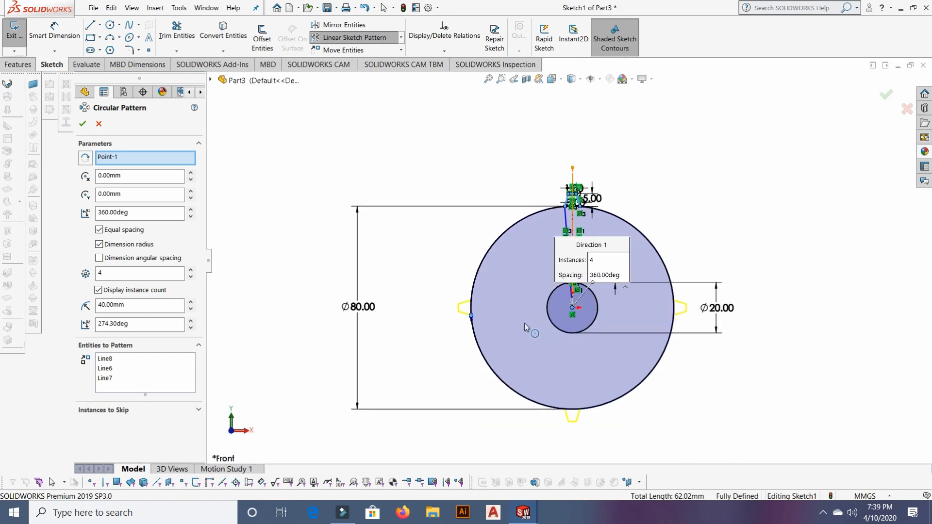
Step: Raise the circular pattern's instance count to 29
{"action": "left_click", "coordinate": [190, 270]}
{"action": "left_click", "coordinate": [190, 270]}
{"action": "left_click", "coordinate": [190, 270]}
{"action": "left_click", "coordinate": [189, 270]}
{"action": "left_click", "coordinate": [189, 270]}
{"action": "left_click", "coordinate": [189, 270]}
{"action": "left_click", "coordinate": [189, 270]}
{"action": "left_click", "coordinate": [188, 270]}
{"action": "left_click", "coordinate": [188, 270]}
{"action": "left_click", "coordinate": [188, 269]}
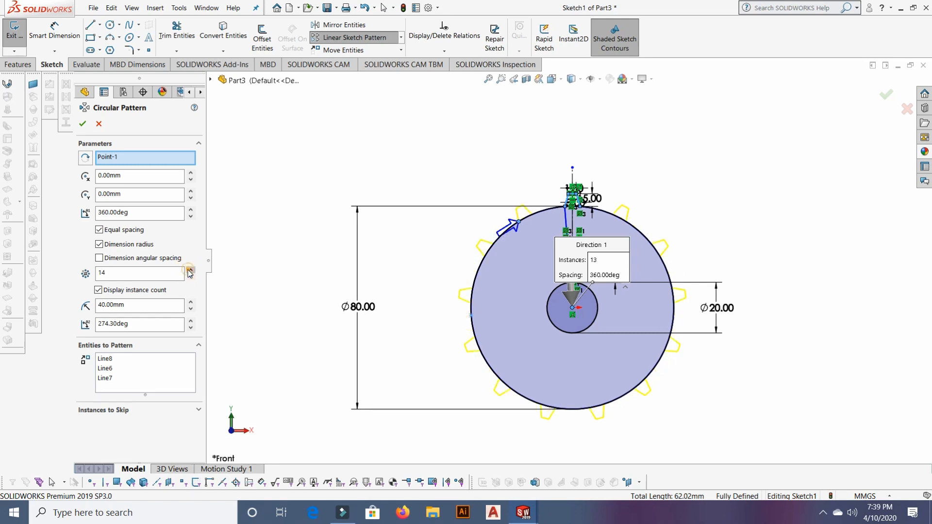
{"action": "left_click", "coordinate": [189, 270]}
{"action": "left_click", "coordinate": [188, 270]}
{"action": "left_click", "coordinate": [189, 269]}
{"action": "left_click", "coordinate": [189, 269]}
{"action": "left_click", "coordinate": [189, 269]}
{"action": "left_click", "coordinate": [189, 270]}
{"action": "left_click", "coordinate": [189, 270]}
{"action": "left_click", "coordinate": [189, 270]}
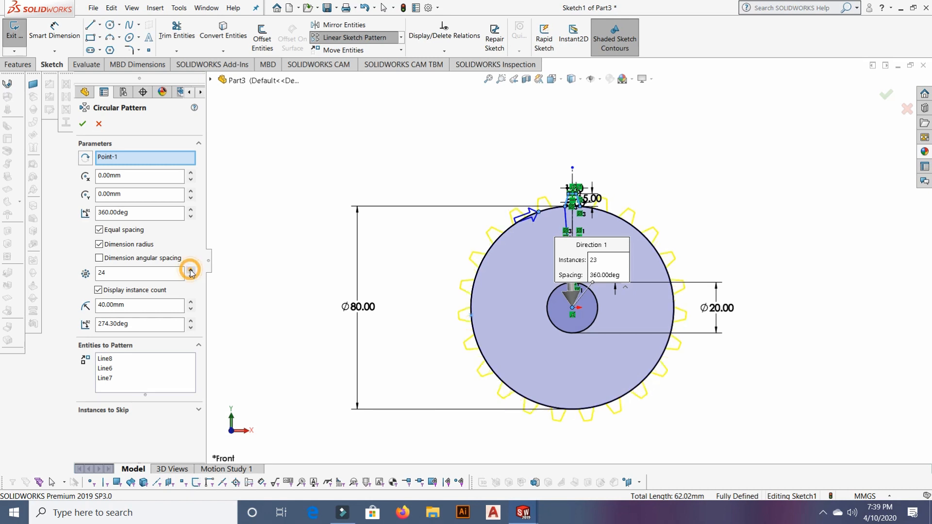
{"action": "left_click", "coordinate": [190, 270]}
{"action": "left_click", "coordinate": [189, 269]}
{"action": "left_click", "coordinate": [190, 269]}
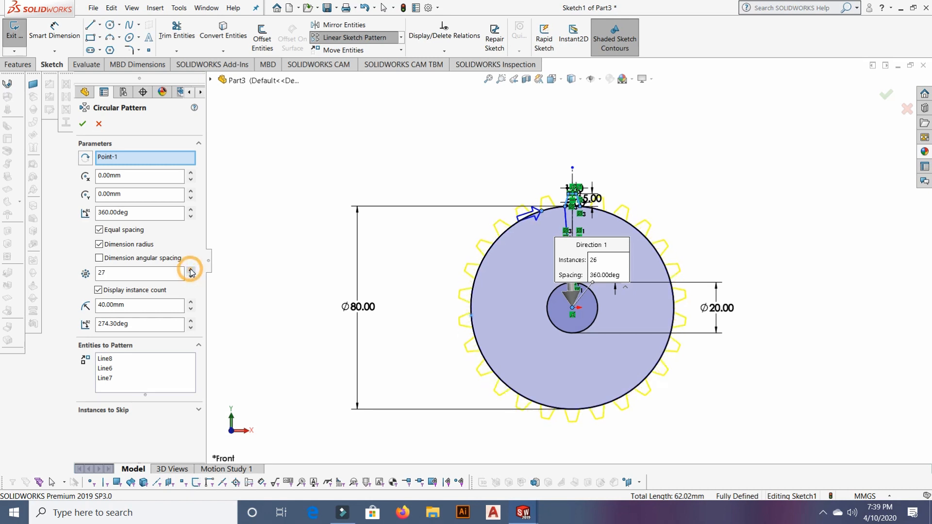
{"action": "left_click", "coordinate": [191, 269]}
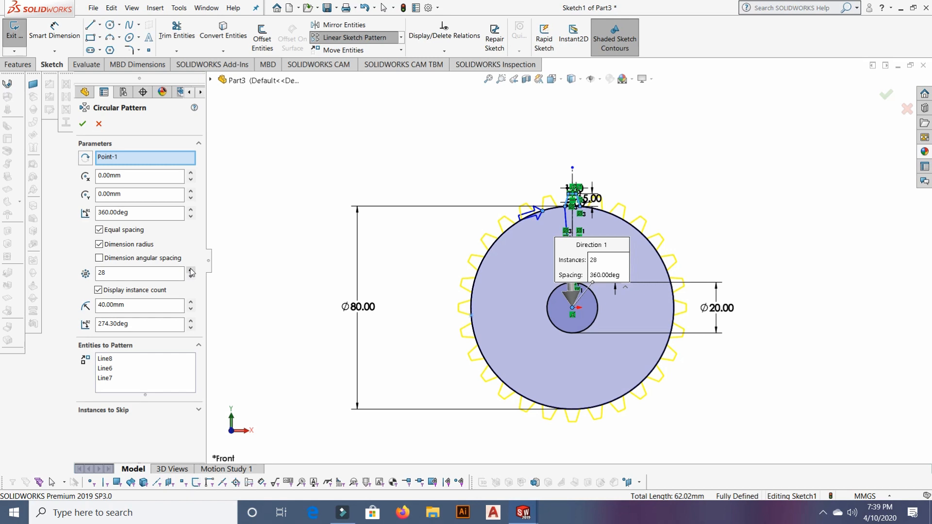
{"action": "left_click", "coordinate": [191, 270]}
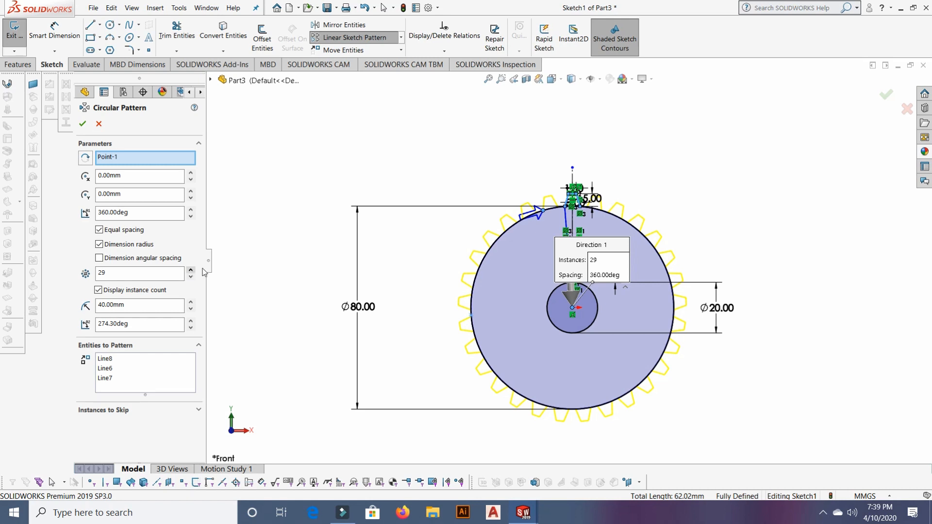
Step: Enable dimensioned angular spacing instead of equal spacing, set the tooth pattern to 30 instances at 12 degrees and apply it
{"action": "mouse_move", "coordinate": [543, 214]}
{"action": "left_mouse_down"}
{"action": "mouse_move", "coordinate": [554, 214]}
{"action": "mouse_move", "coordinate": [540, 212]}
{"action": "left_mouse_up"}
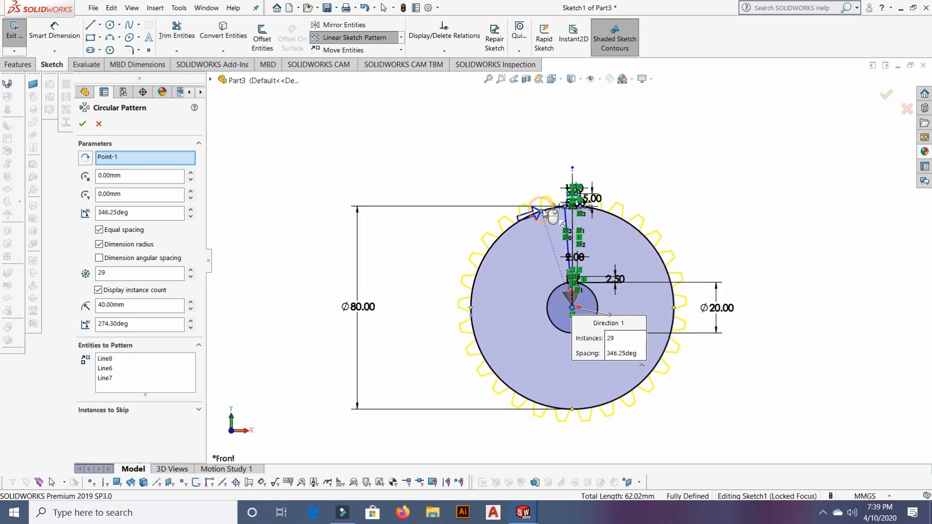
{"action": "left_click", "coordinate": [99, 257]}
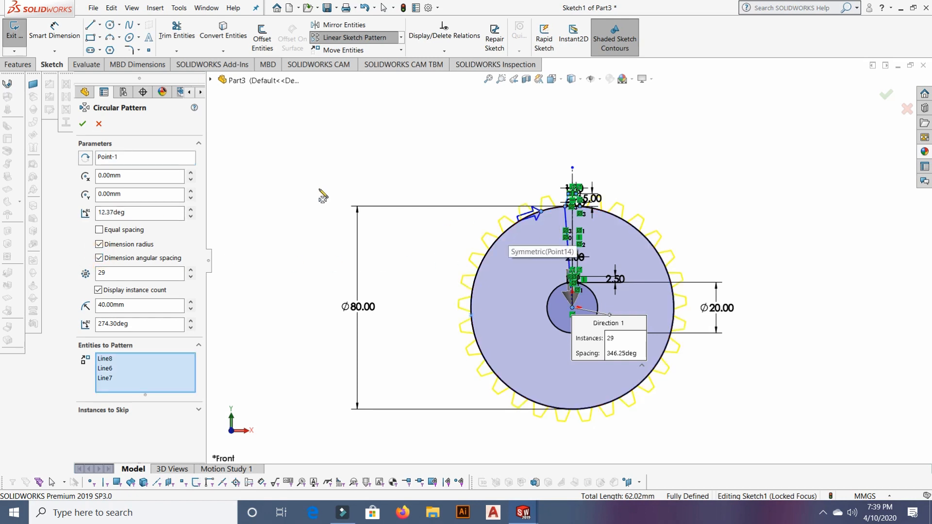
{"action": "left_click", "coordinate": [190, 270]}
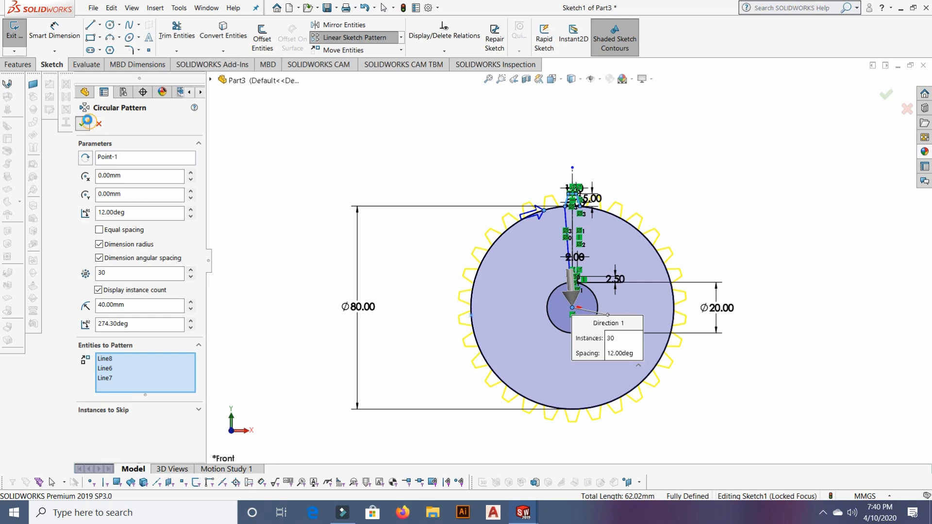
{"action": "left_click", "coordinate": [83, 124]}
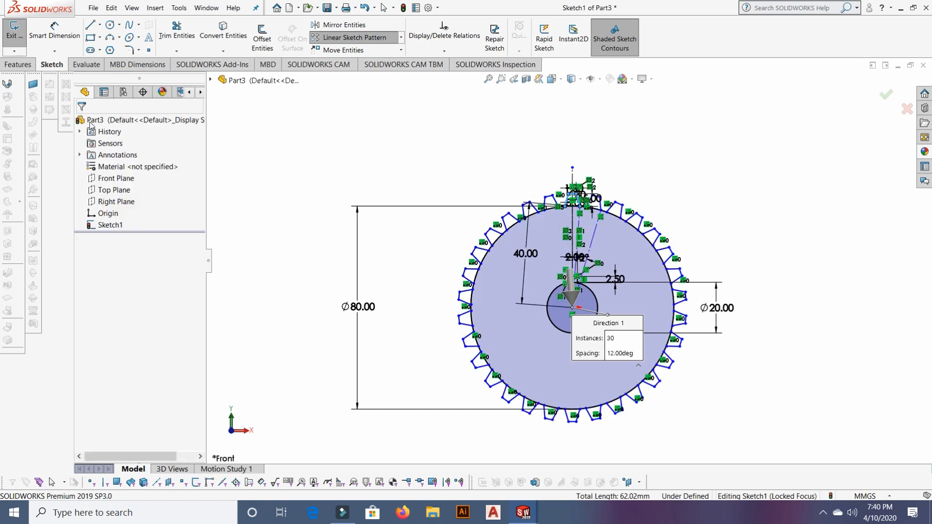
Step: Close the gear sketch and reopen Sketch1 for editing
{"action": "left_click", "coordinate": [895, 101]}
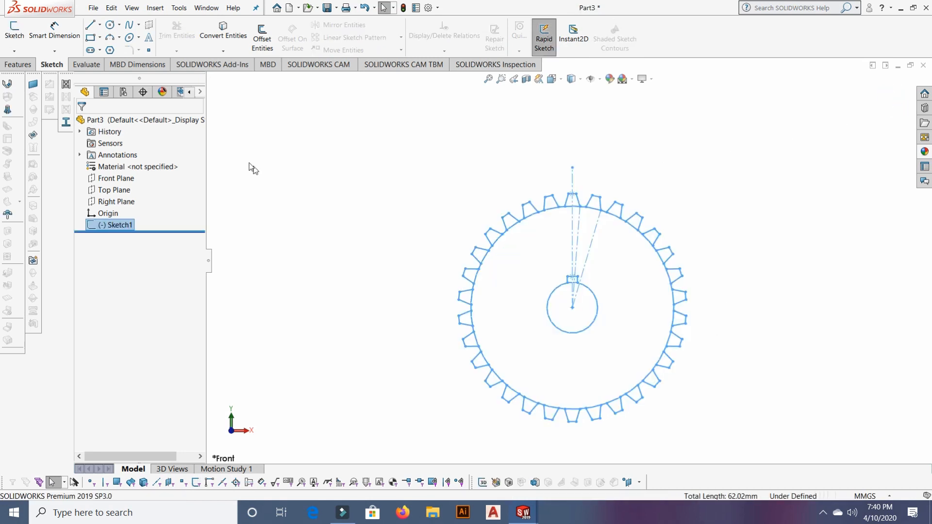
{"action": "right_click", "coordinate": [94, 227]}
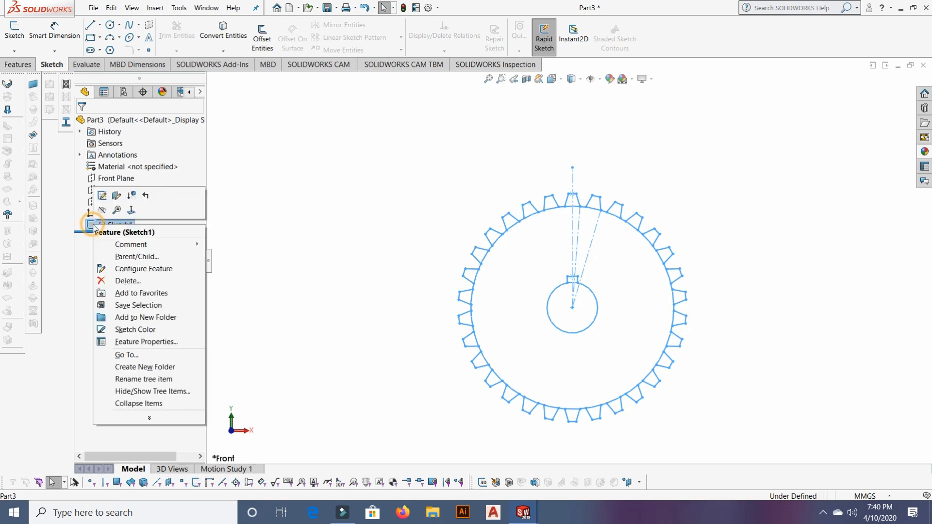
{"action": "left_click", "coordinate": [102, 196]}
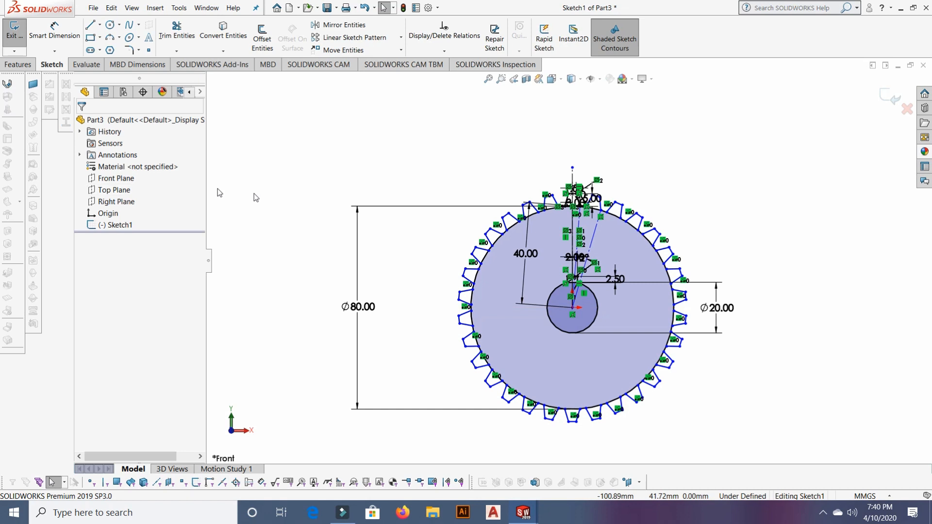
Step: Trim the 80 mm circle's arcs across the bases of four neighbouring teeth on the gear's upper-left side
{"action": "scroll", "coordinate": [525, 254], "scroll_direction": "down", "scroll_amount": 3}
{"action": "scroll", "coordinate": [500, 287], "scroll_direction": "up", "scroll_amount": 3}
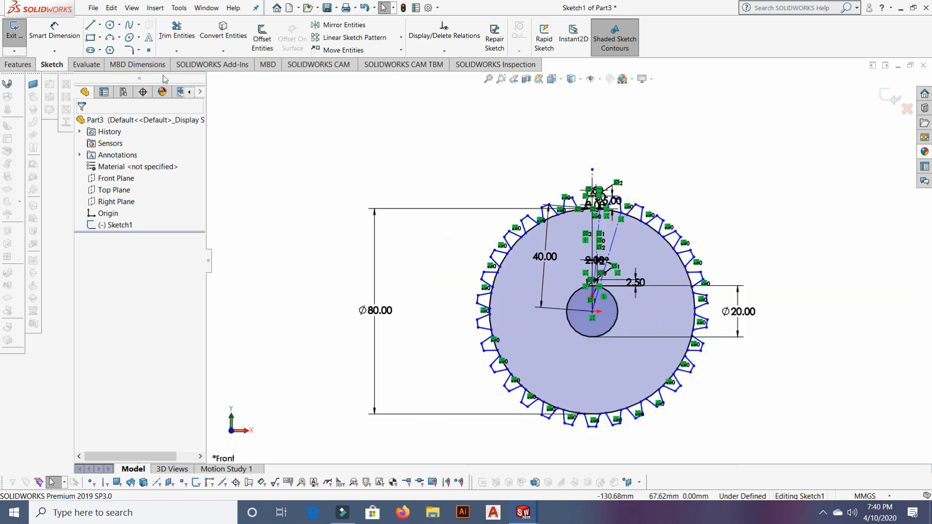
{"action": "left_click", "coordinate": [188, 38]}
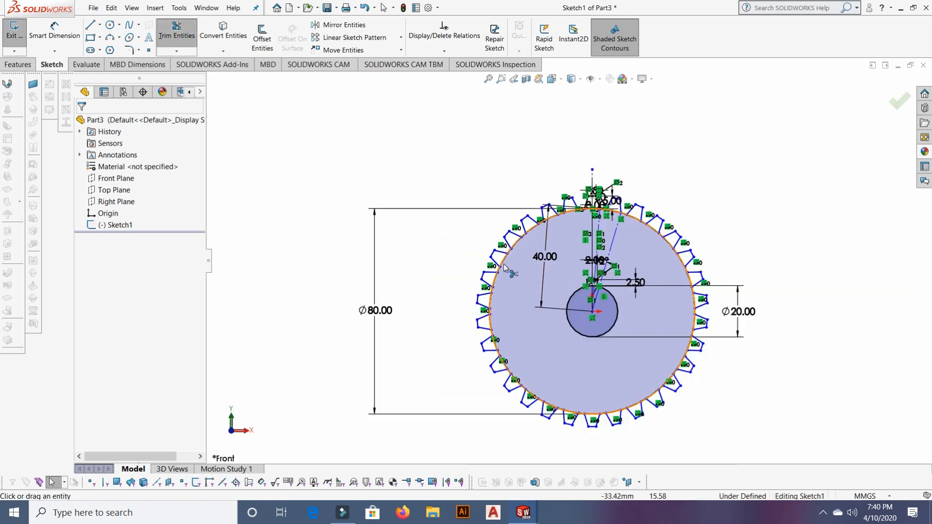
{"action": "left_click", "coordinate": [187, 52]}
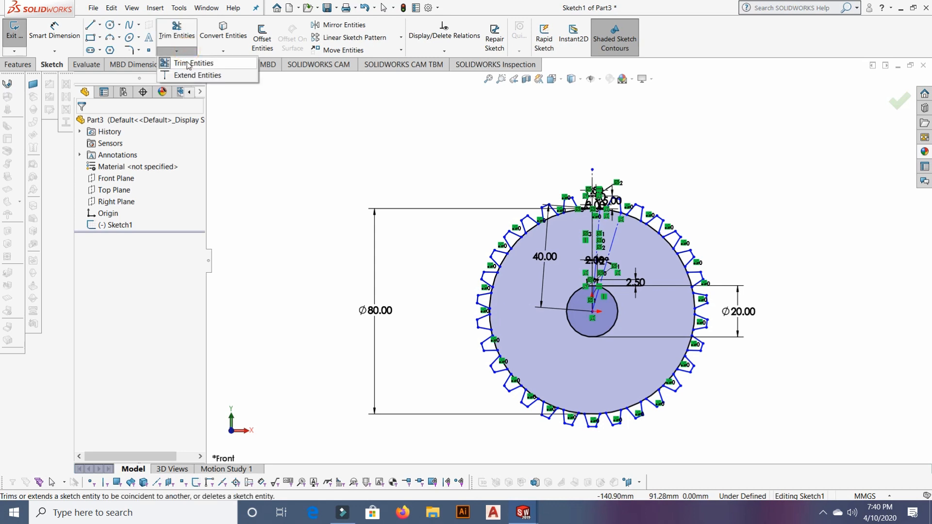
{"action": "left_click", "coordinate": [188, 64]}
{"action": "scroll", "coordinate": [510, 290], "scroll_direction": "down", "scroll_amount": 5}
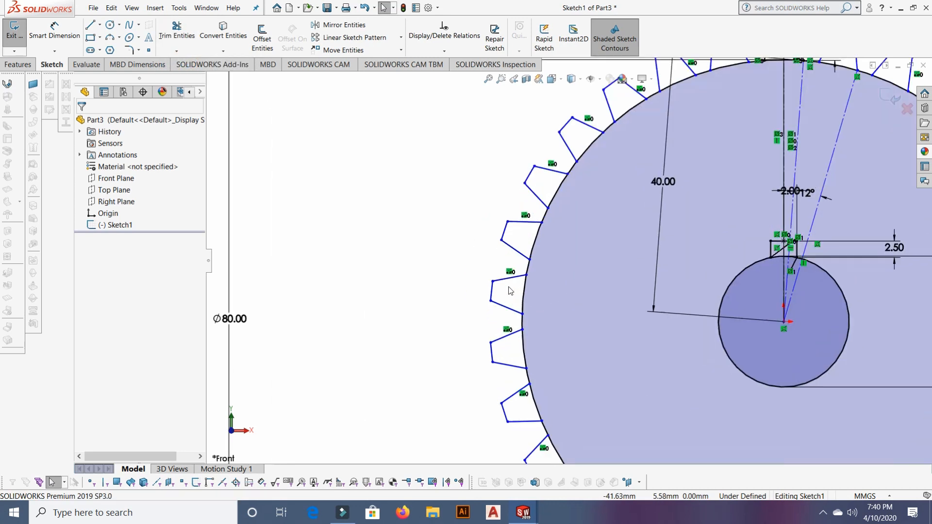
{"action": "scroll", "coordinate": [509, 290], "scroll_direction": "down", "scroll_amount": 2}
{"action": "left_click", "coordinate": [177, 30]}
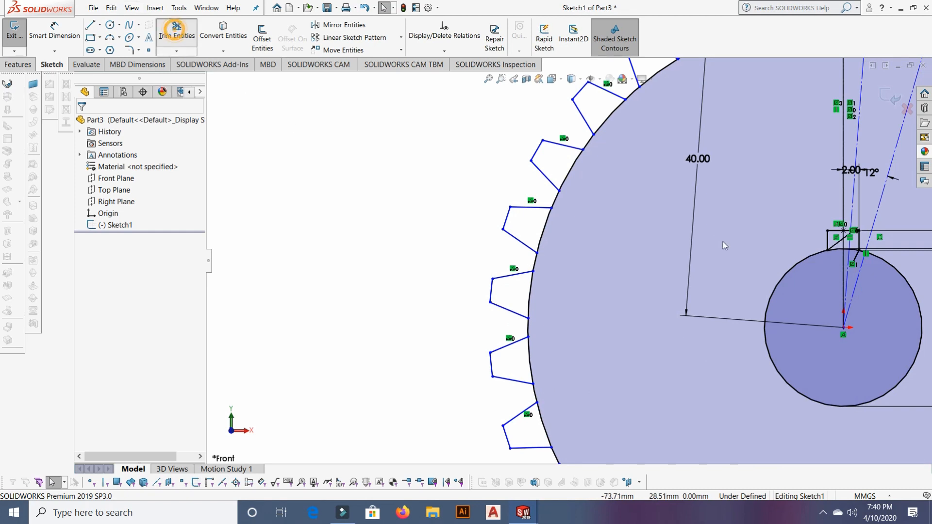
{"action": "left_click", "coordinate": [572, 170]}
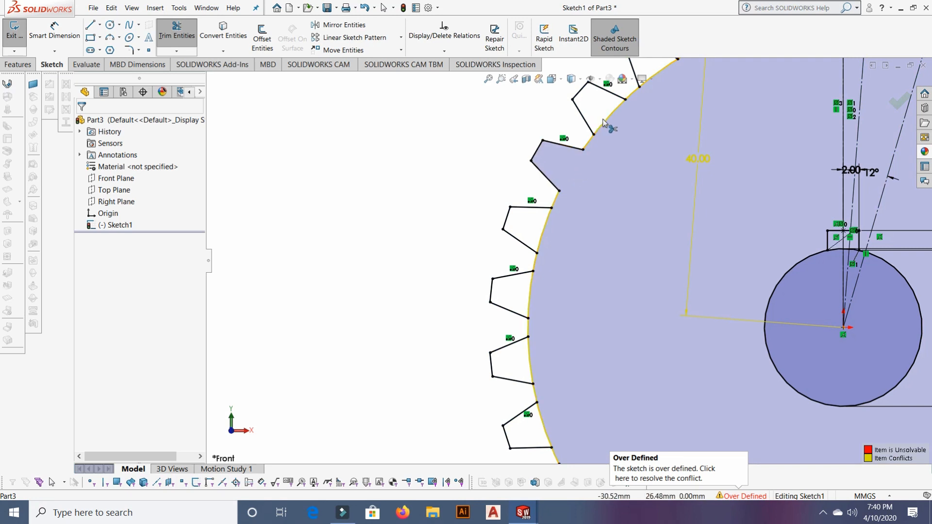
{"action": "left_click", "coordinate": [542, 236]}
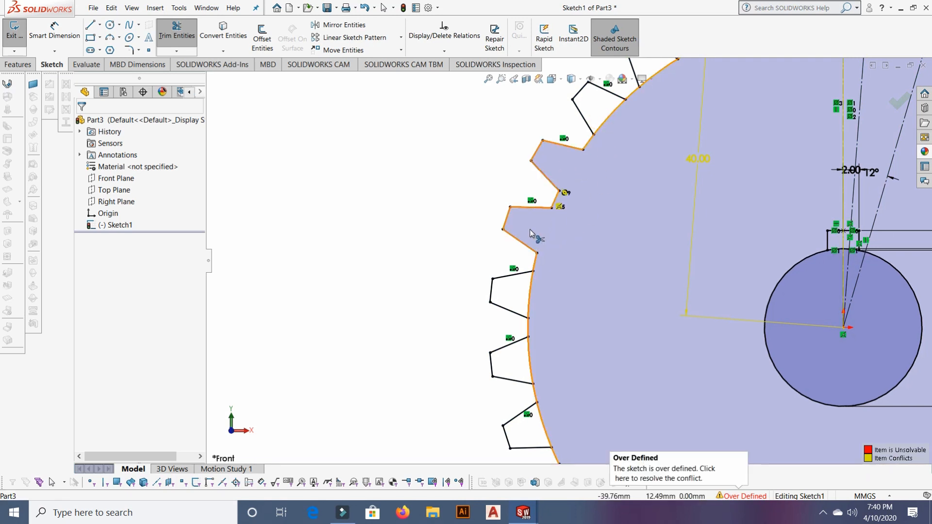
{"action": "left_click", "coordinate": [612, 119]}
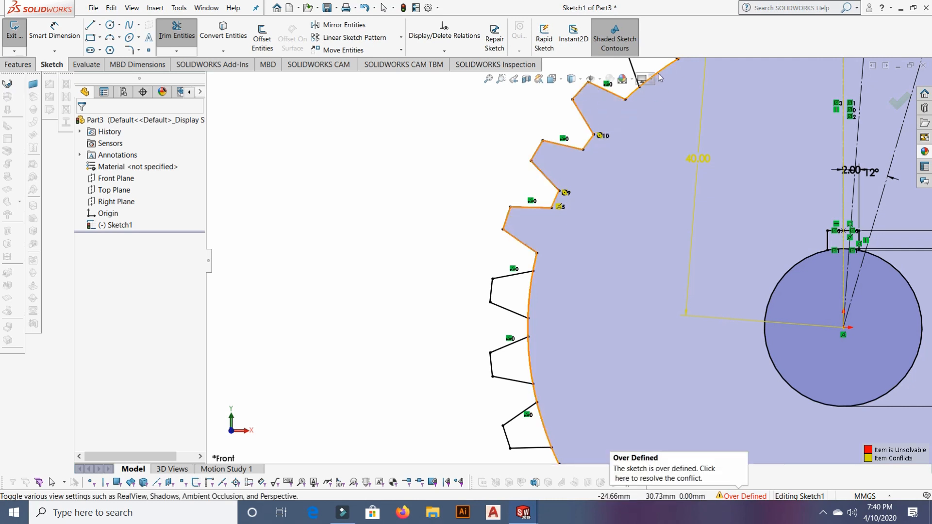
{"action": "left_click", "coordinate": [663, 70]}
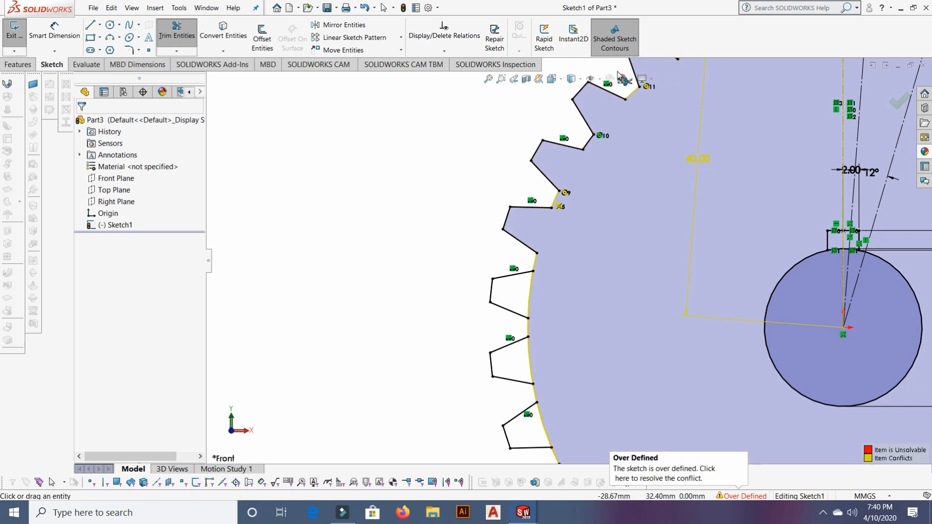
Step: Trim the 80 mm circle's arcs across the bases of the teeth along the gear's left and lower-left side
{"action": "scroll", "coordinate": [580, 355], "scroll_direction": "down", "scroll_amount": 2}
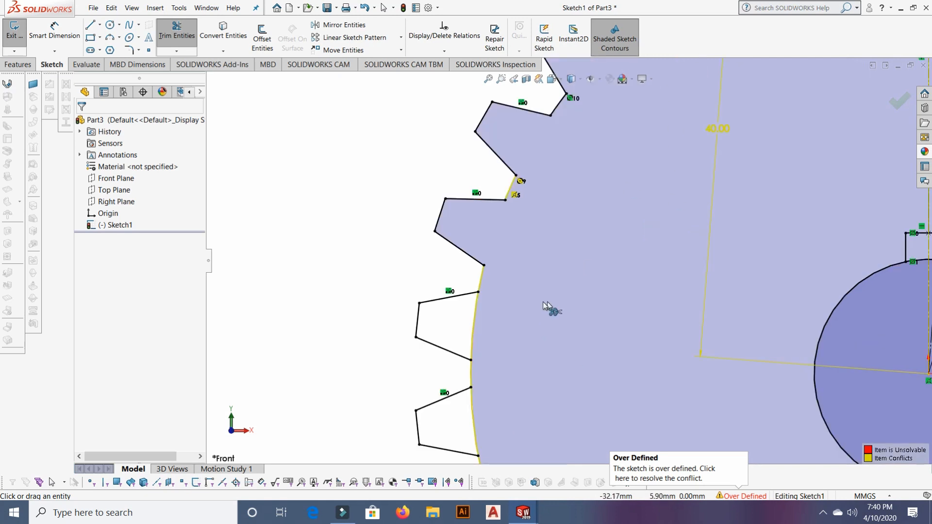
{"action": "left_click", "coordinate": [471, 321]}
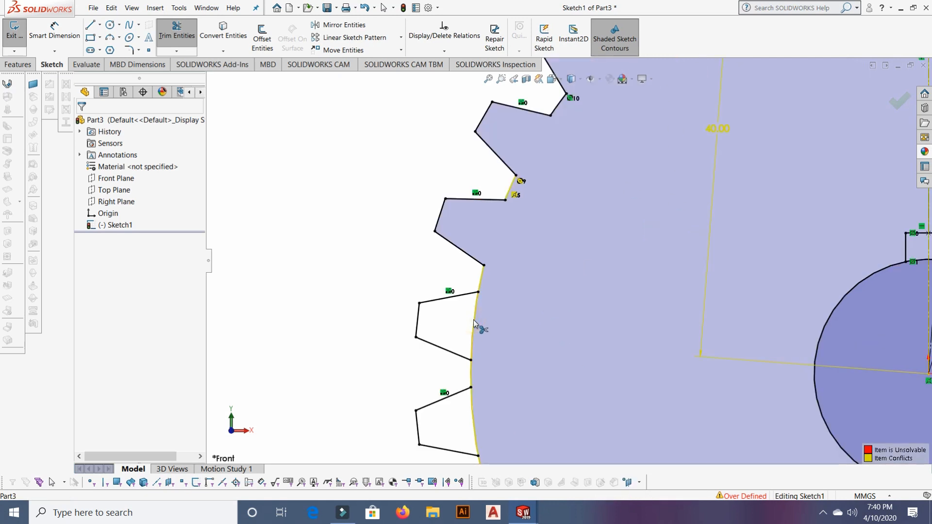
{"action": "left_click", "coordinate": [472, 410]}
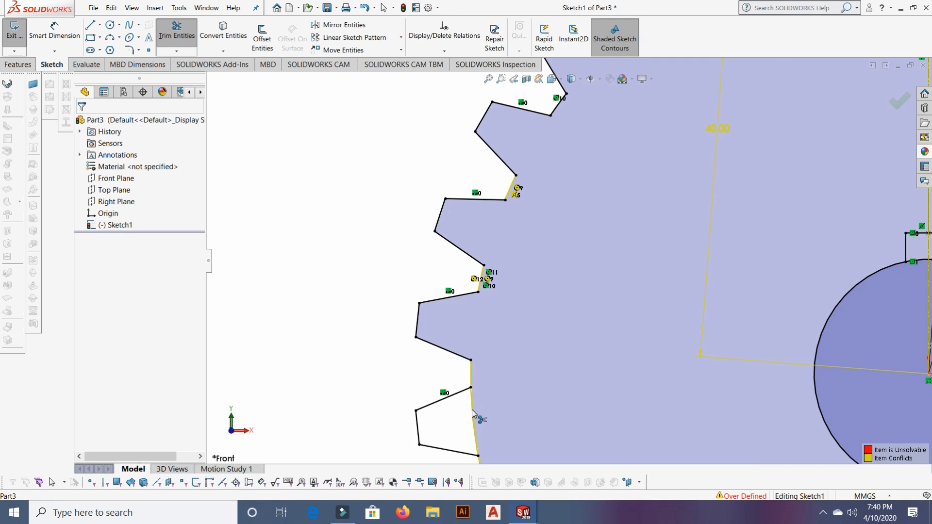
{"action": "scroll", "coordinate": [471, 412], "scroll_direction": "down", "scroll_amount": 2}
{"action": "scroll", "coordinate": [520, 385], "scroll_direction": "up", "scroll_amount": 3}
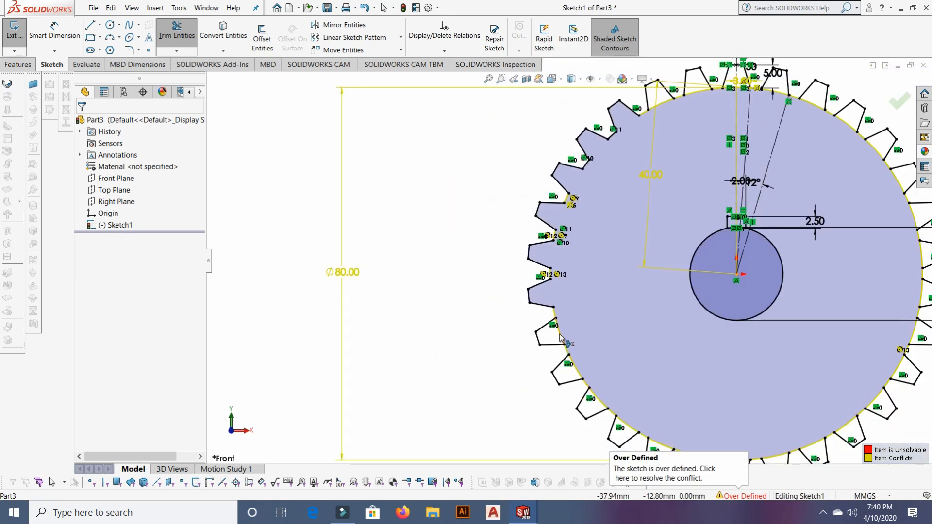
{"action": "left_click", "coordinate": [559, 336]}
{"action": "left_click", "coordinate": [574, 370]}
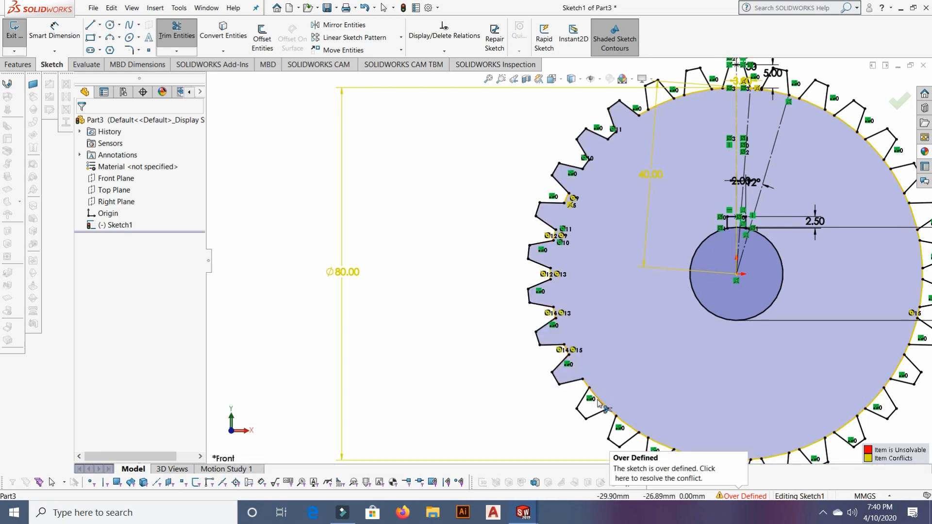
Step: Trim the 80 mm circle's arcs across the bases of the teeth at the gear's top and right side
{"action": "scroll", "coordinate": [699, 117], "scroll_direction": "down", "scroll_amount": 3}
{"action": "left_click", "coordinate": [698, 119]}
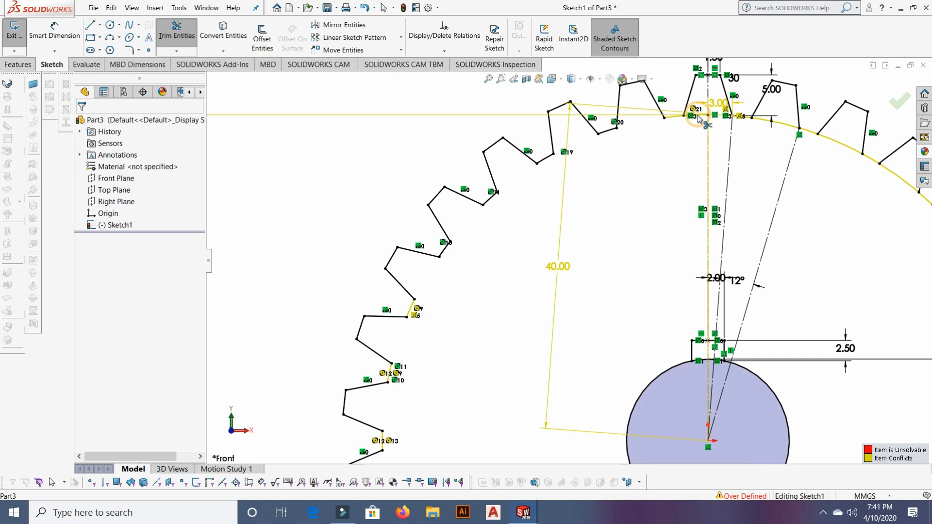
{"action": "left_click", "coordinate": [776, 122]}
{"action": "left_click", "coordinate": [840, 143]}
{"action": "left_click", "coordinate": [899, 177]}
{"action": "scroll", "coordinate": [766, 283], "scroll_direction": "up", "scroll_amount": 1}
{"action": "left_click", "coordinate": [747, 243]}
{"action": "left_click", "coordinate": [780, 289]}
{"action": "left_click", "coordinate": [807, 348]}
{"action": "left_click", "coordinate": [816, 397]}
Step: Trim the remaining 80 mm circle arcs across the bases of the teeth at the gear's bottom
{"action": "scroll", "coordinate": [729, 353], "scroll_direction": "up", "scroll_amount": 4}
{"action": "middle_click_drag", "start_coordinate": [519, 430], "coordinate": [532, 409]}
{"action": "scroll", "coordinate": [514, 417], "scroll_direction": "down", "scroll_amount": 5}
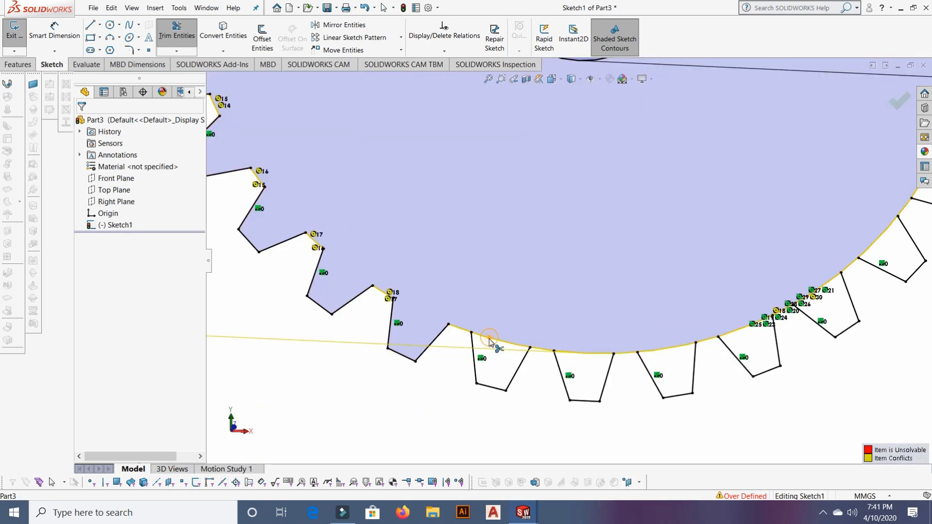
{"action": "left_click", "coordinate": [489, 338]}
{"action": "left_click", "coordinate": [582, 353]}
{"action": "left_click", "coordinate": [666, 347]}
{"action": "left_click", "coordinate": [742, 329]}
{"action": "scroll", "coordinate": [503, 238], "scroll_direction": "up", "scroll_amount": 3}
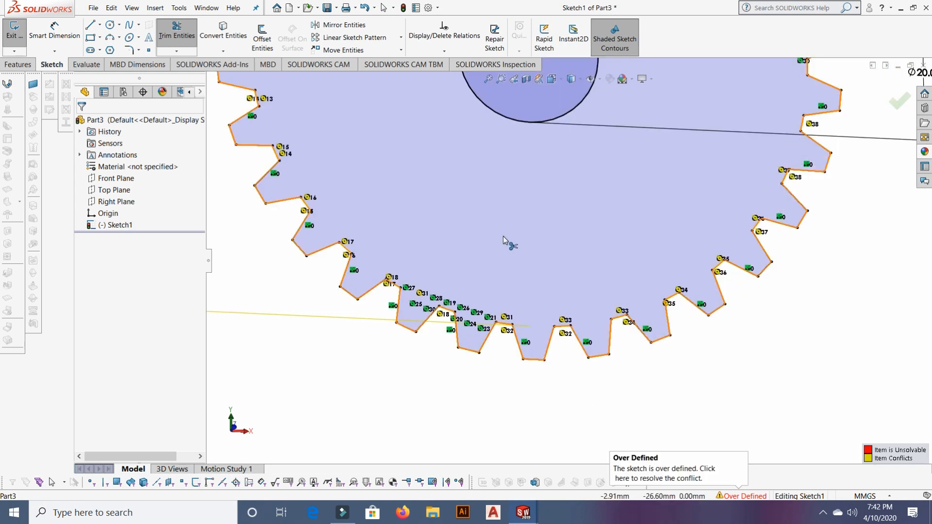
Step: Trim the 20 mm circle's arc segments between the keyway's two sides so the keyway opens into the bore
{"action": "scroll", "coordinate": [588, 239], "scroll_direction": "down", "scroll_amount": 6}
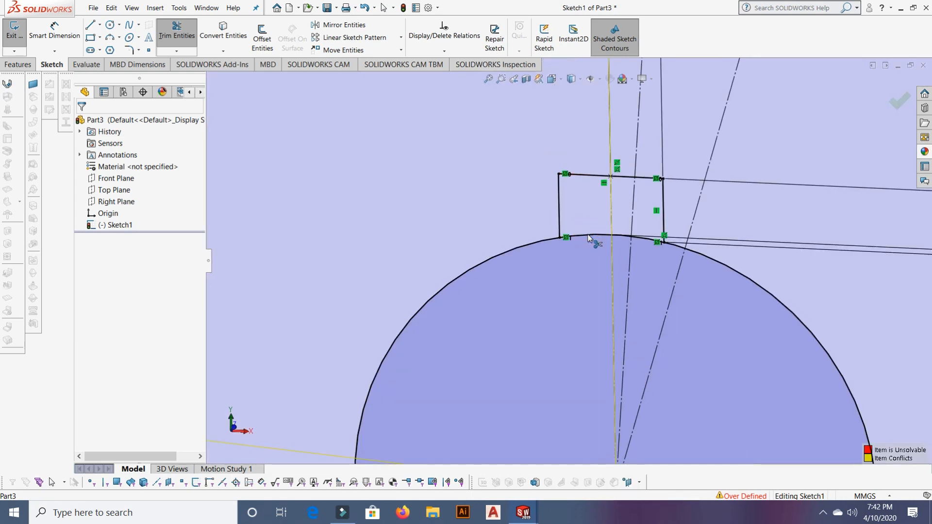
{"action": "left_click", "coordinate": [588, 238]}
{"action": "left_click", "coordinate": [644, 239]}
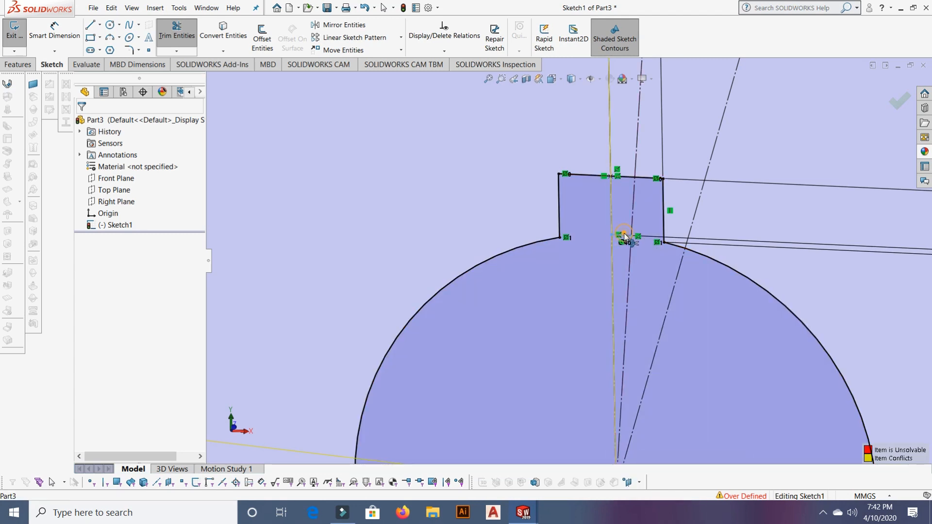
{"action": "left_click", "coordinate": [624, 237]}
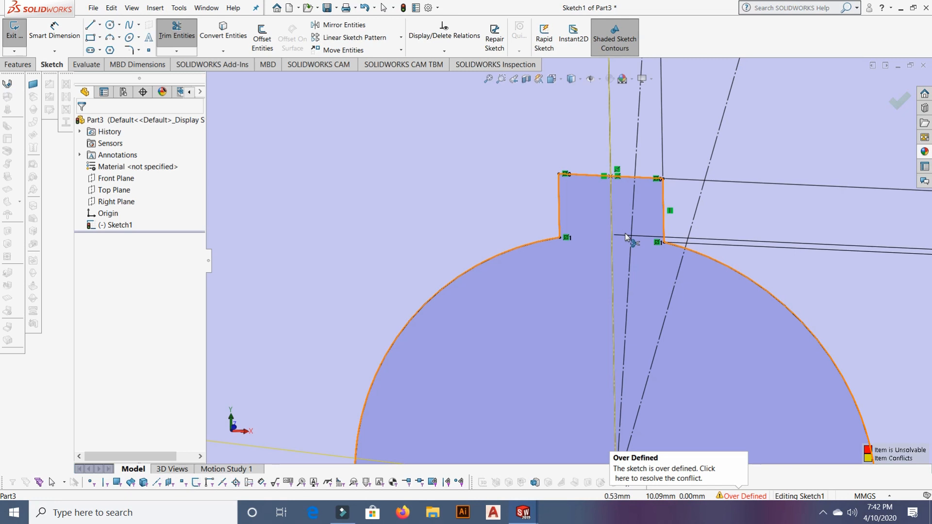
Step: Finish trimming and delete the vertical centerline running from the bore to the top tooth
{"action": "left_click", "coordinate": [115, 178]}
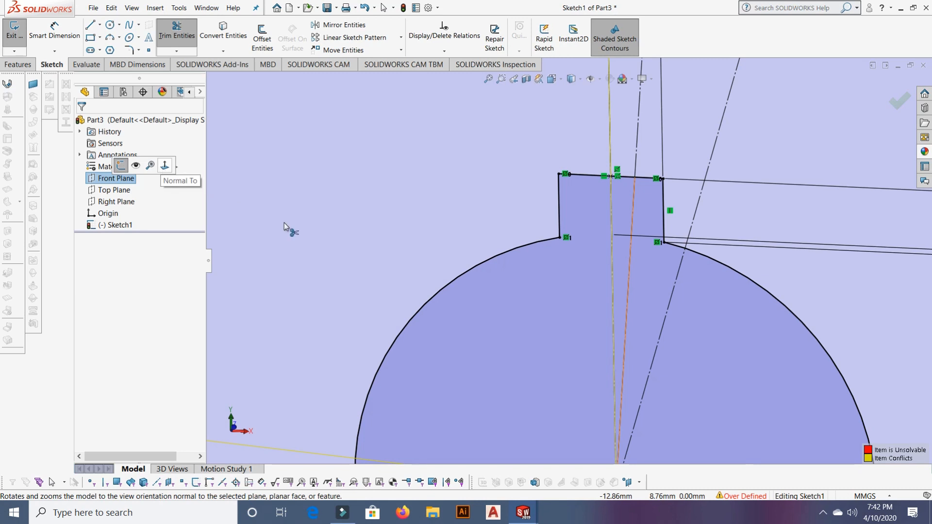
{"action": "scroll", "coordinate": [461, 204], "scroll_direction": "down", "scroll_amount": 3}
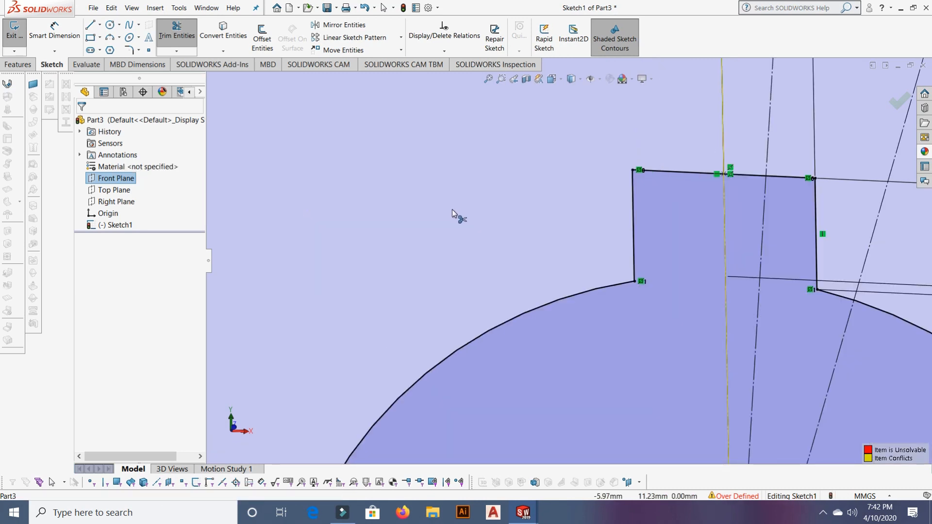
{"action": "scroll", "coordinate": [466, 207], "scroll_direction": "up", "scroll_amount": 4}
{"action": "scroll", "coordinate": [535, 183], "scroll_direction": "up", "scroll_amount": 5}
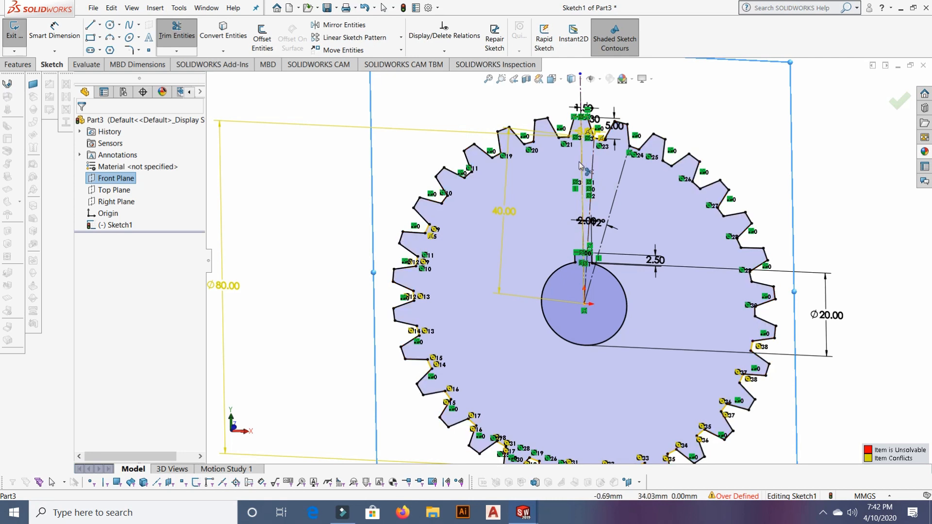
{"action": "scroll", "coordinate": [571, 164], "scroll_direction": "down", "scroll_amount": 3}
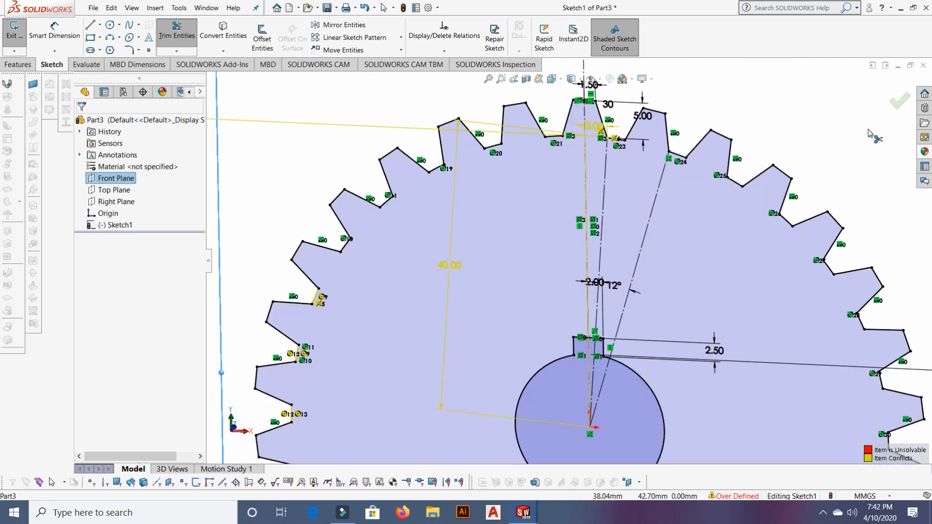
{"action": "scroll", "coordinate": [910, 92], "scroll_direction": "down", "scroll_amount": 1}
{"action": "left_click", "coordinate": [895, 108]}
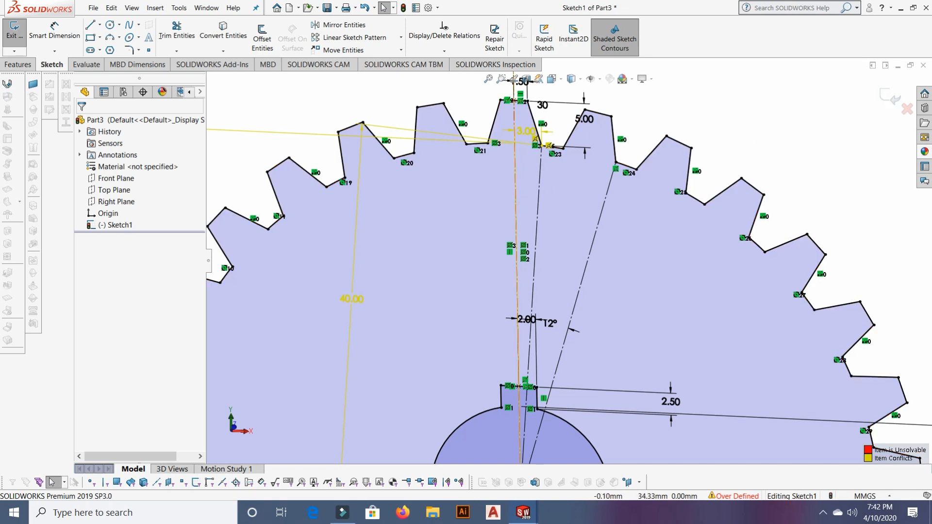
{"action": "left_click", "coordinate": [515, 194]}
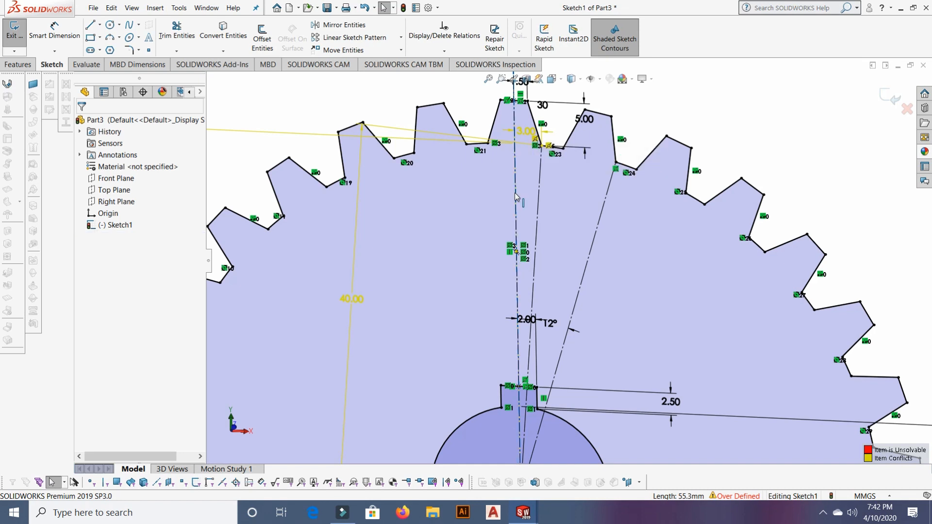
{"action": "key", "text": "Delete"}
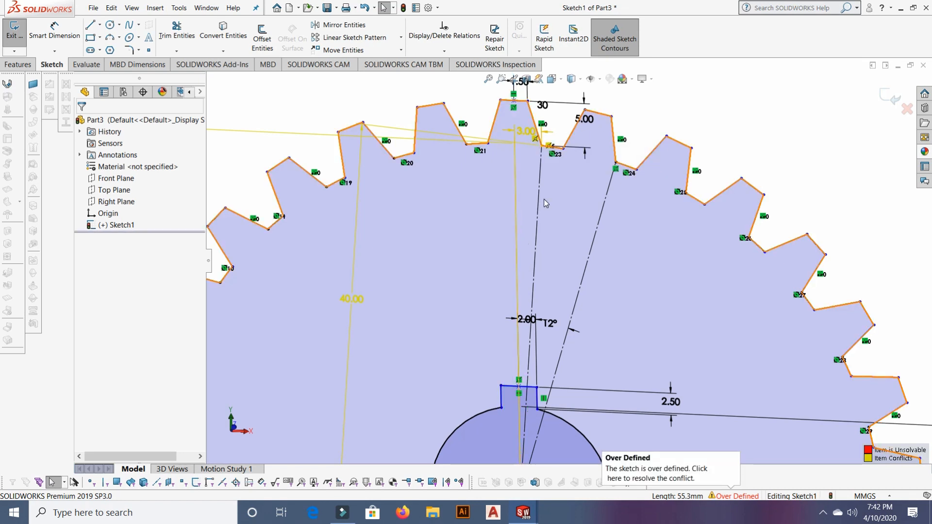
Step: Delete the construction line from the origin to the top tooth's base corner and the 3.00 mm tooth-base dimension
{"action": "left_click", "coordinate": [538, 203]}
{"action": "right_click", "coordinate": [538, 204]}
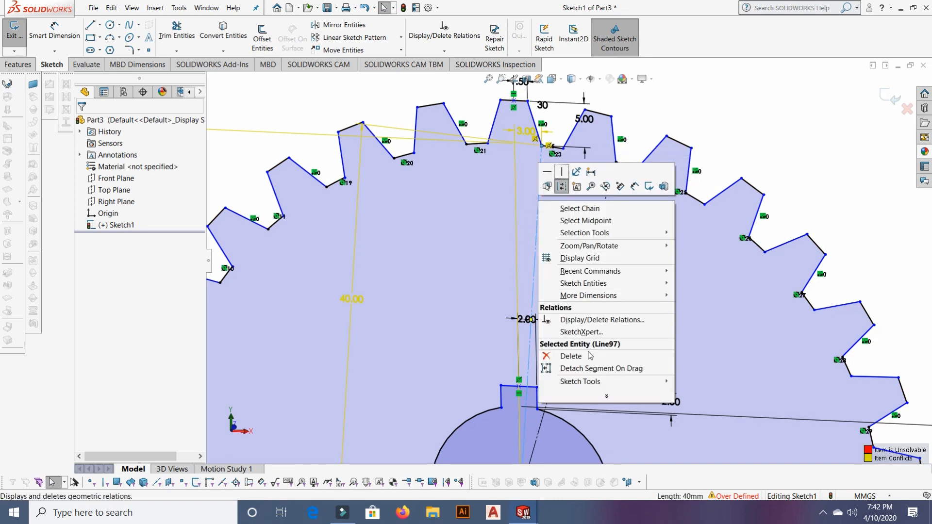
{"action": "left_click", "coordinate": [563, 356]}
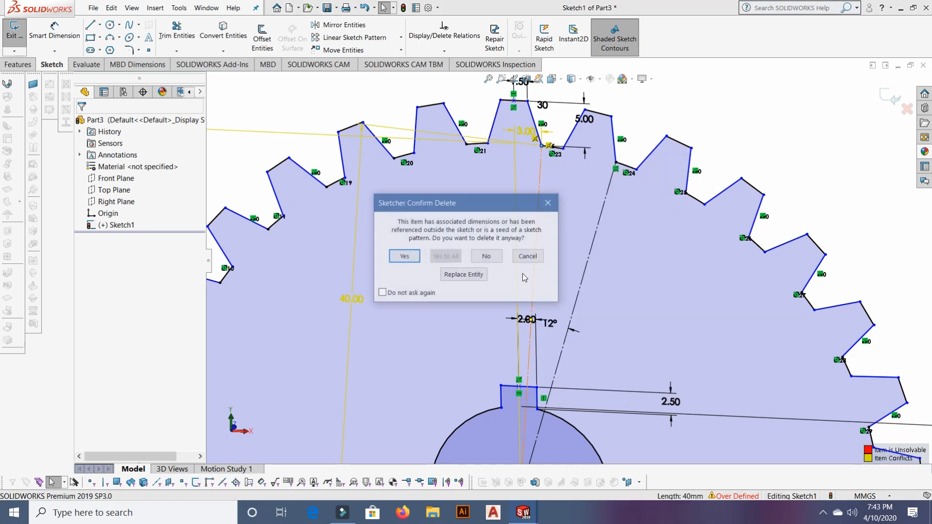
{"action": "left_click", "coordinate": [403, 257]}
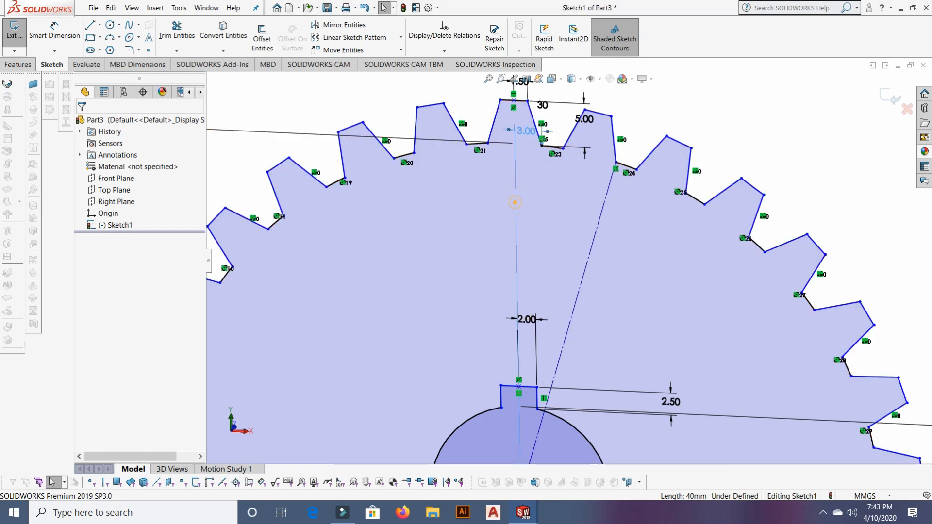
{"action": "right_click", "coordinate": [516, 206]}
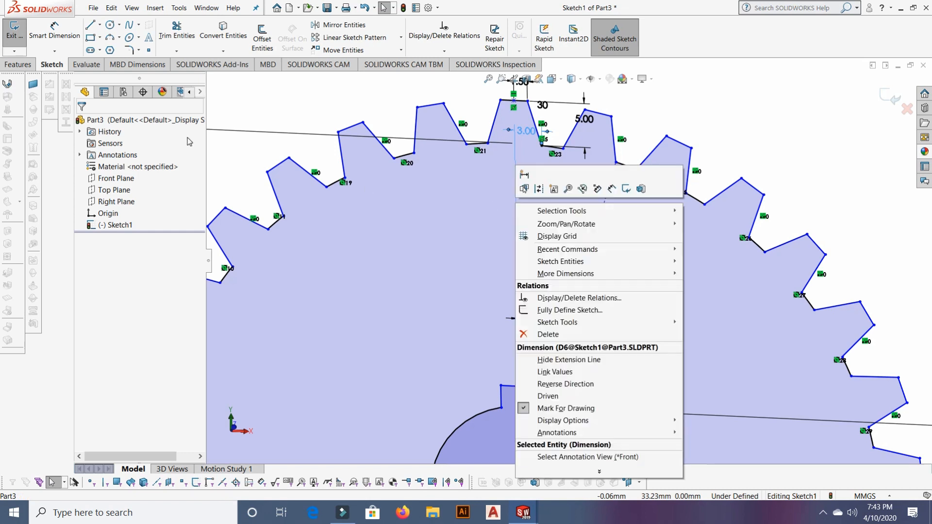
{"action": "left_click", "coordinate": [565, 335]}
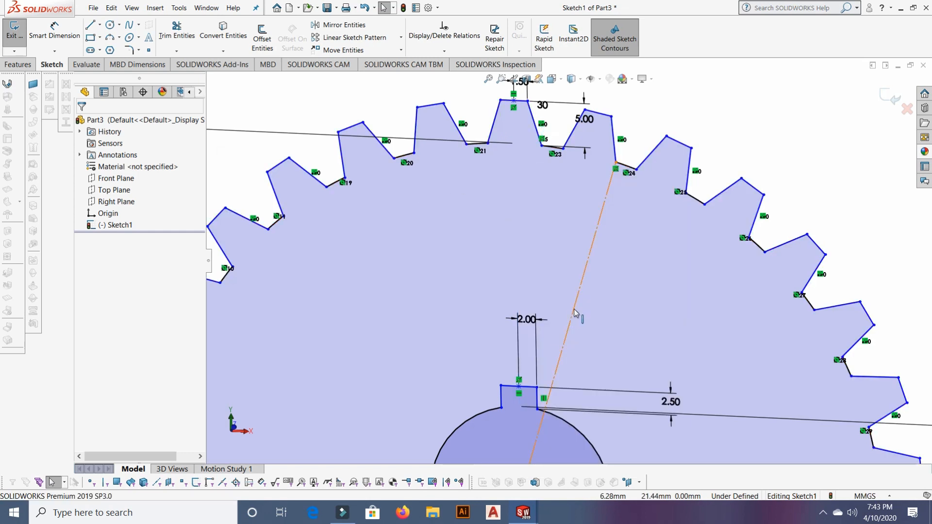
Step: Delete the slanted construction line running from the bore to the tooth base beside the top tooth
{"action": "right_click", "coordinate": [574, 313]}
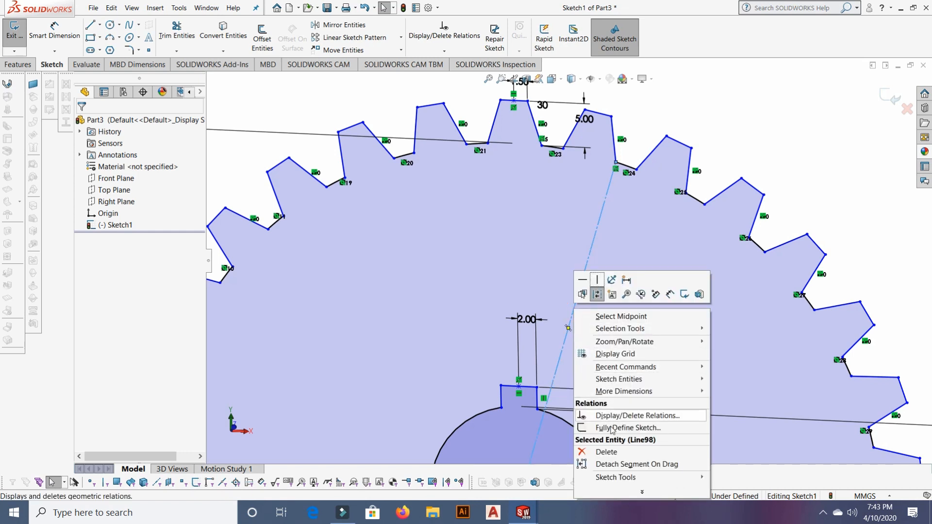
{"action": "left_click", "coordinate": [608, 451]}
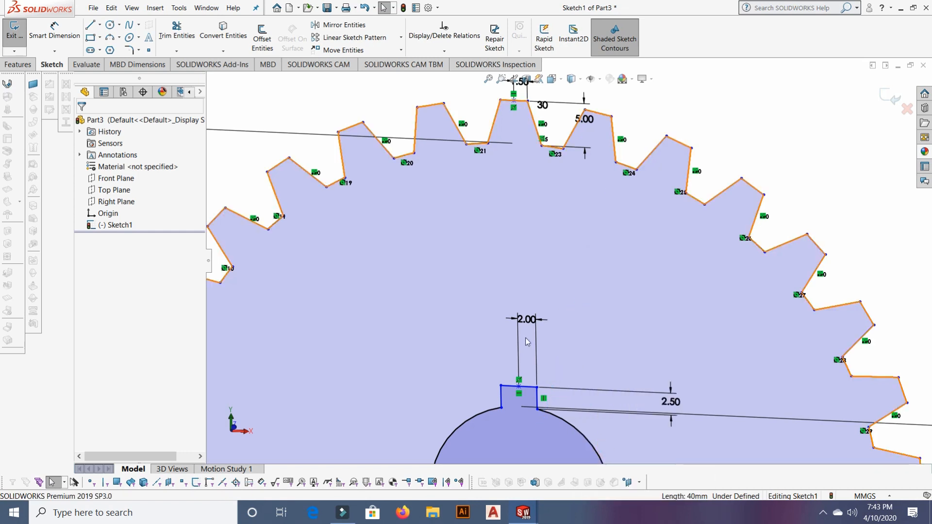
{"action": "scroll", "coordinate": [522, 191], "scroll_direction": "up", "scroll_amount": 4}
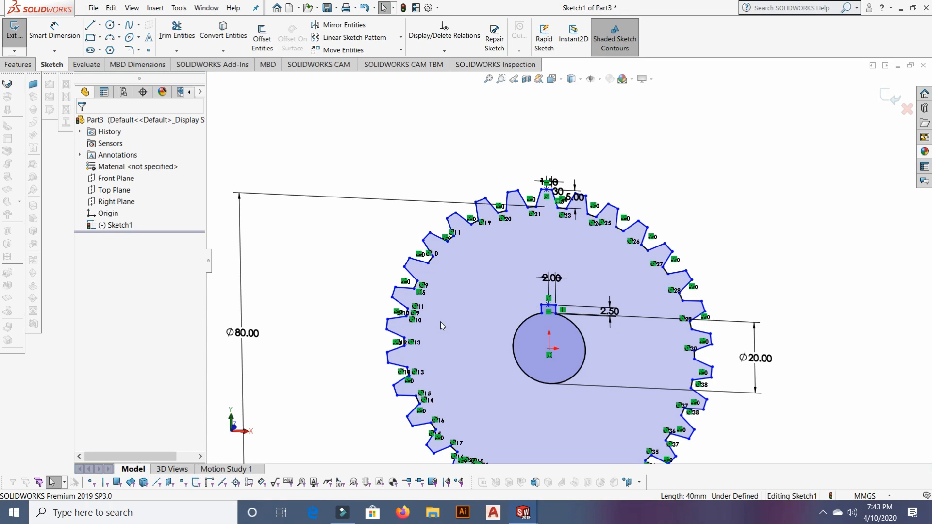
Step: Extrude the gear sketch as a blind boss to a depth of 20 mm
{"action": "mouse_move", "coordinate": [449, 321]}
{"action": "middle_mouse_down"}
{"action": "mouse_move", "coordinate": [480, 316]}
{"action": "mouse_move", "coordinate": [430, 300]}
{"action": "middle_mouse_up"}
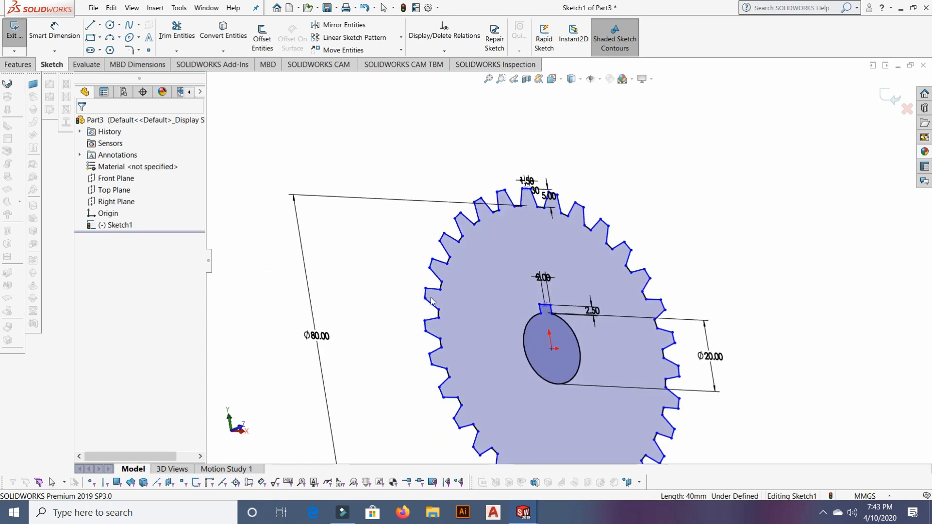
{"action": "left_click", "coordinate": [20, 64]}
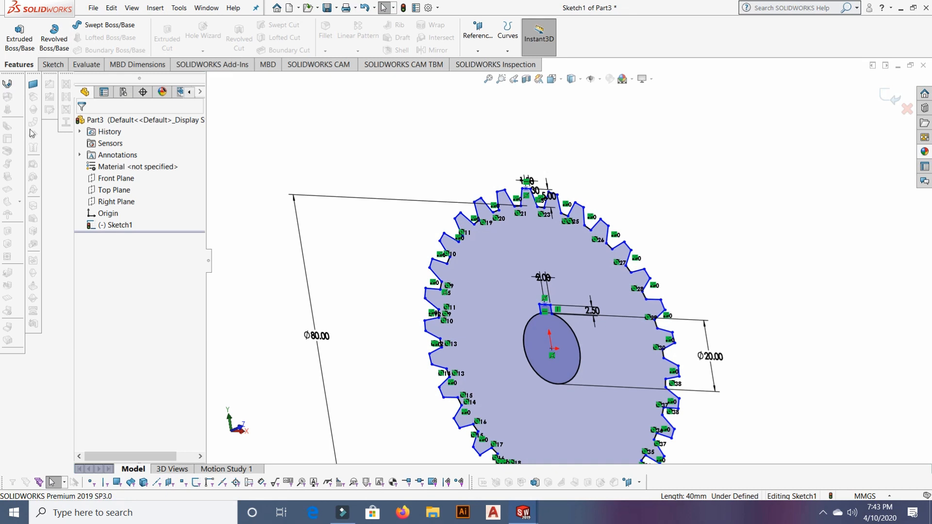
{"action": "left_click", "coordinate": [110, 226]}
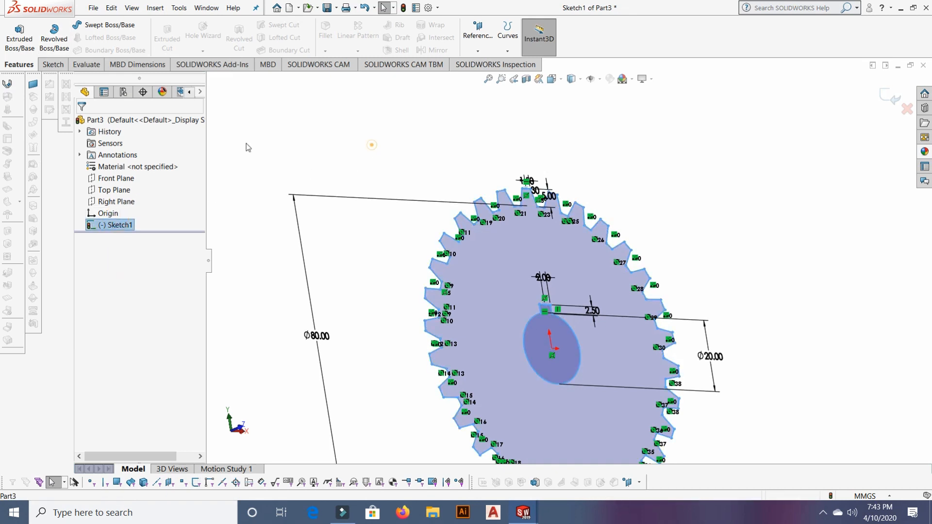
{"action": "left_click", "coordinate": [370, 145]}
{"action": "left_click", "coordinate": [99, 226]}
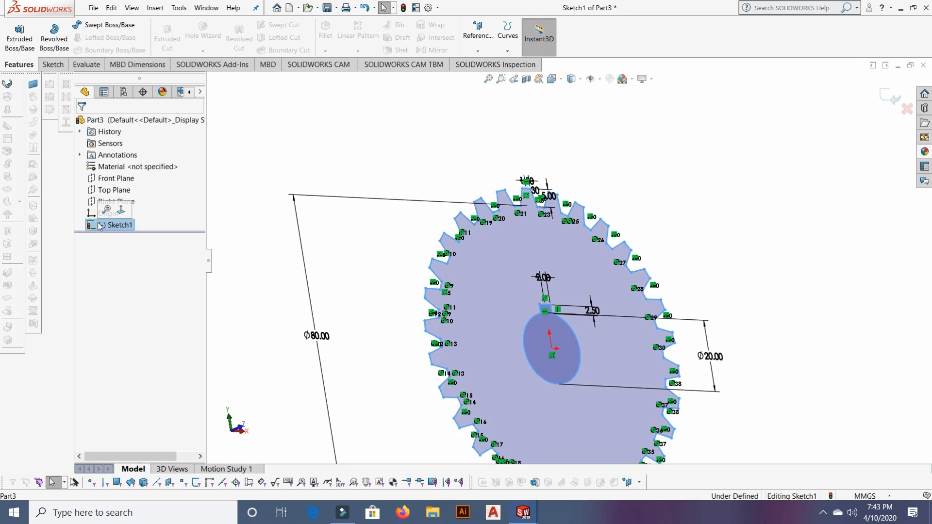
{"action": "left_click", "coordinate": [20, 33]}
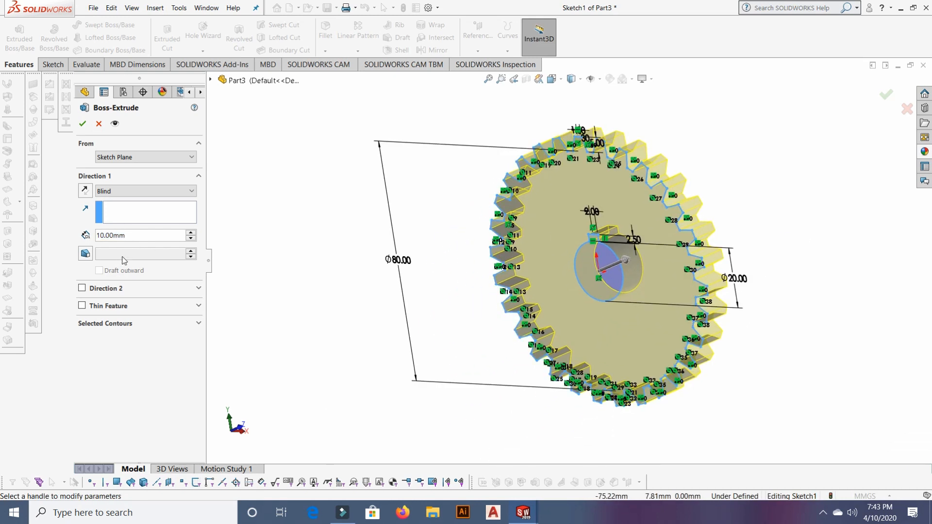
{"action": "left_click", "coordinate": [127, 235]}
{"action": "type", "text": "20"}
{"action": "key", "text": "Return"}
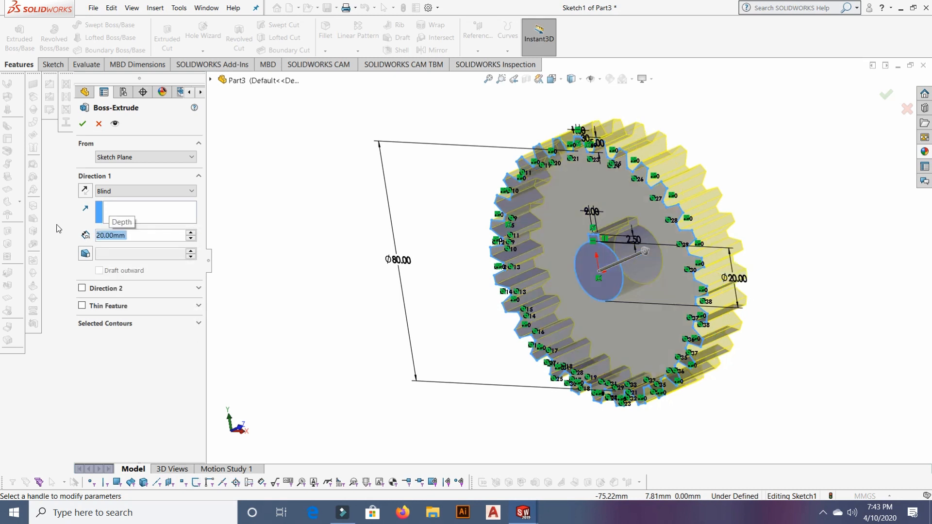
{"action": "left_click", "coordinate": [85, 126]}
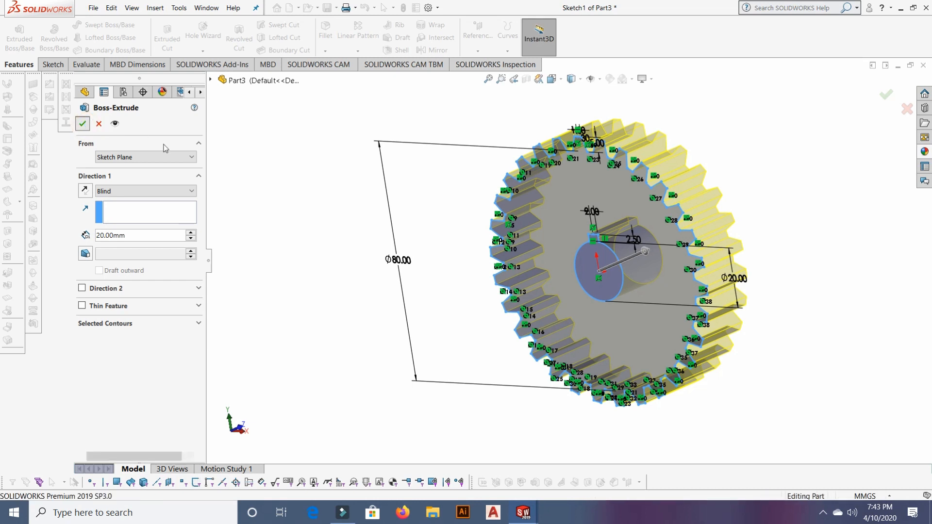
Step: Apply a red appearance to the whole gear body
{"action": "middle_click_drag", "start_coordinate": [813, 264], "coordinate": [748, 328]}
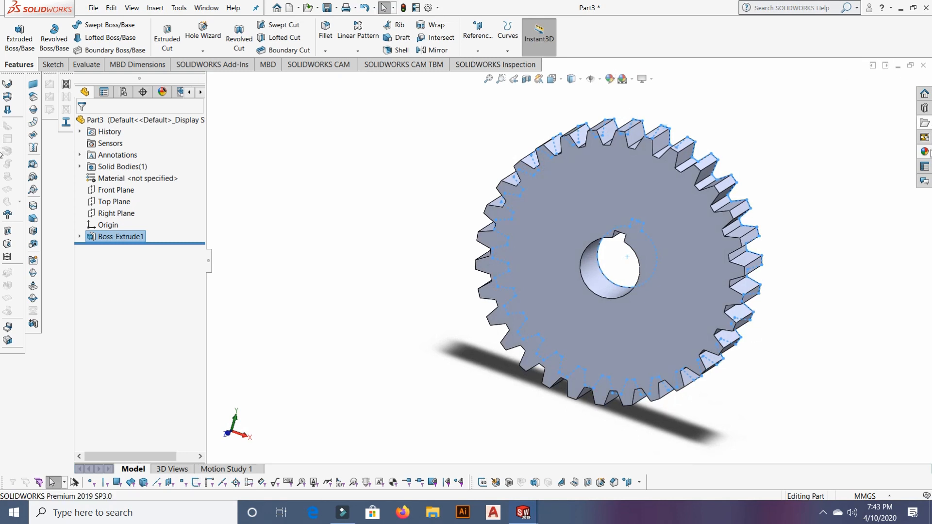
{"action": "left_click", "coordinate": [925, 153]}
{"action": "mouse_move", "coordinate": [557, 231]}
{"action": "left_mouse_down"}
{"action": "mouse_move", "coordinate": [485, 247]}
{"action": "mouse_move", "coordinate": [561, 247]}
{"action": "left_mouse_up"}
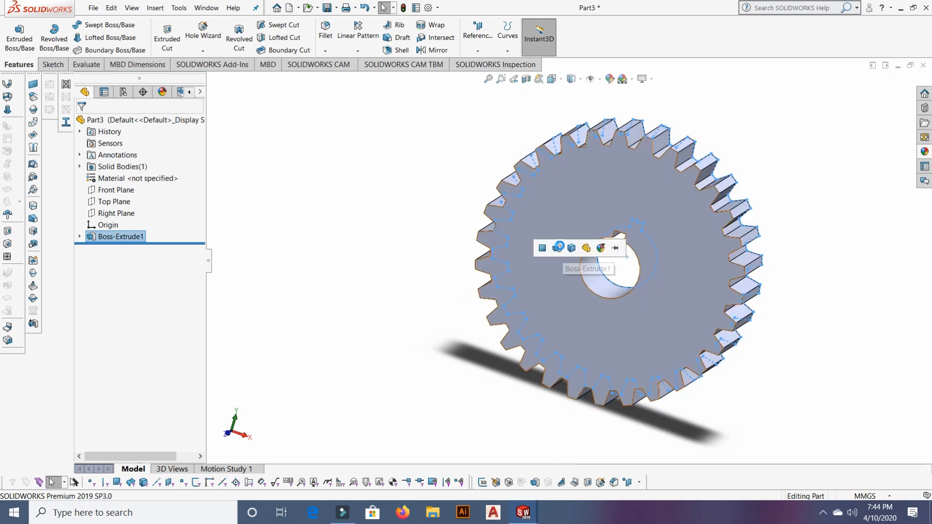
{"action": "left_click", "coordinate": [558, 247]}
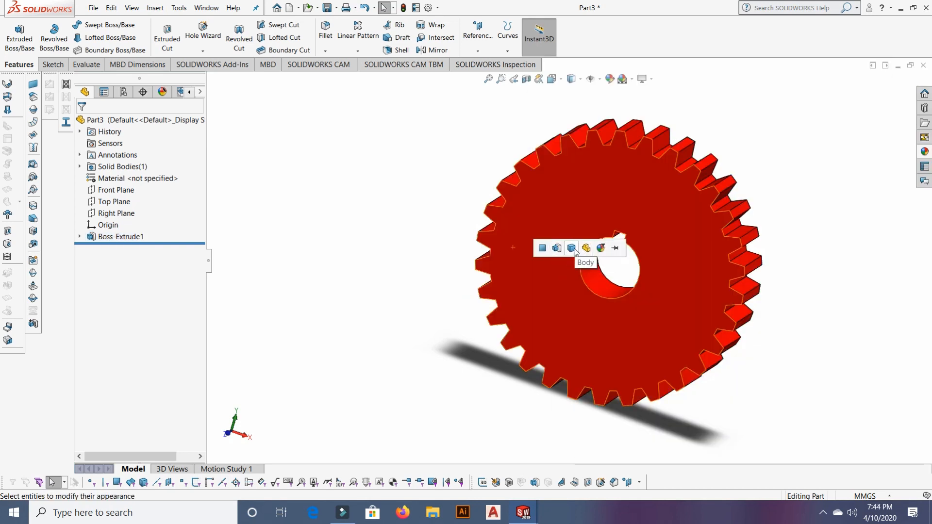
{"action": "left_click", "coordinate": [572, 248]}
Step: Examine the finished red gear's teeth, bore and keyway from several angles and distances
{"action": "middle_click_drag", "start_coordinate": [814, 180], "coordinate": [806, 210]}
{"action": "middle_click_drag", "start_coordinate": [770, 239], "coordinate": [828, 430]}
{"action": "scroll", "coordinate": [743, 304], "scroll_direction": "down", "scroll_amount": 2}
{"action": "key", "text": "Escape"}
{"action": "middle_click_drag", "start_coordinate": [744, 300], "coordinate": [692, 427]}
{"action": "middle_click_drag", "start_coordinate": [748, 189], "coordinate": [792, 364]}
{"action": "middle_click_drag", "start_coordinate": [773, 176], "coordinate": [744, 200]}
{"action": "middle_click_drag", "start_coordinate": [811, 225], "coordinate": [799, 249]}
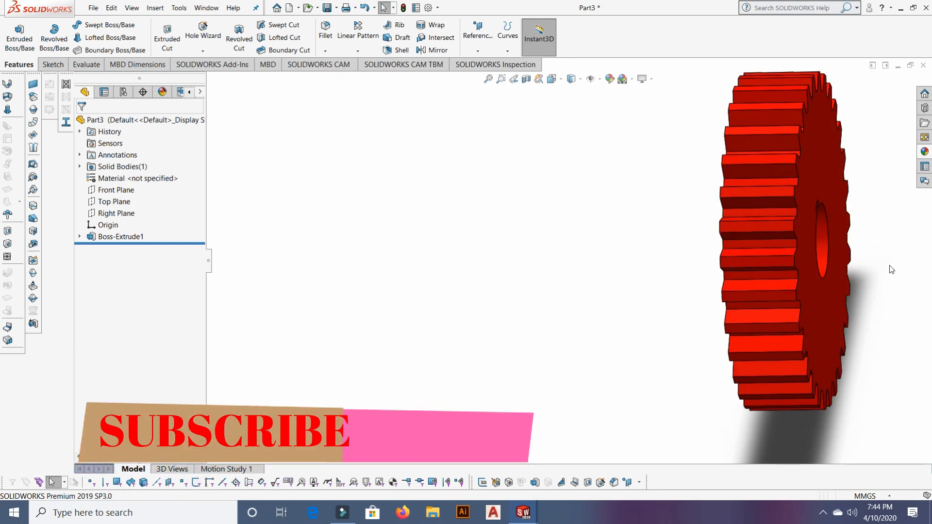
{"action": "middle_click_drag", "start_coordinate": [847, 272], "coordinate": [806, 260]}
{"action": "scroll", "coordinate": [786, 257], "scroll_direction": "down", "scroll_amount": 2}
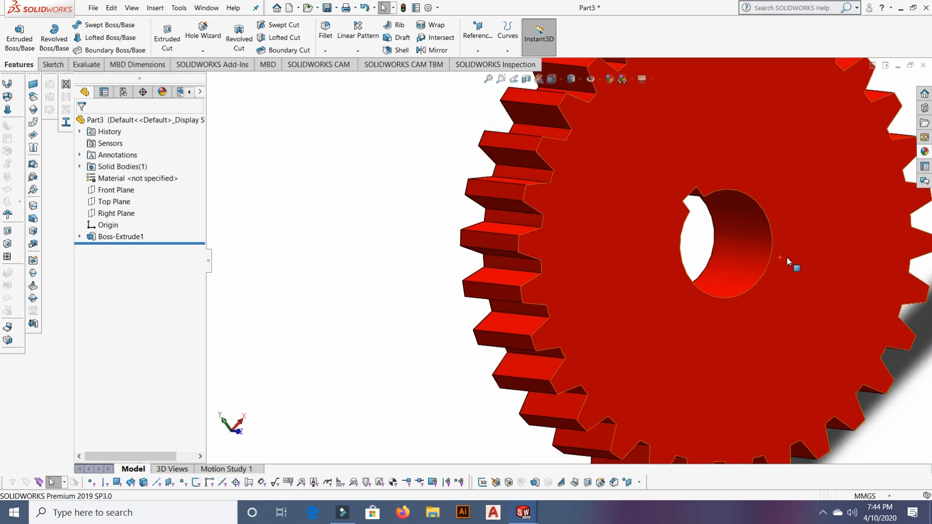
{"action": "scroll", "coordinate": [784, 254], "scroll_direction": "up", "scroll_amount": 5}
{"action": "middle_click_drag", "start_coordinate": [785, 293], "coordinate": [786, 356]}
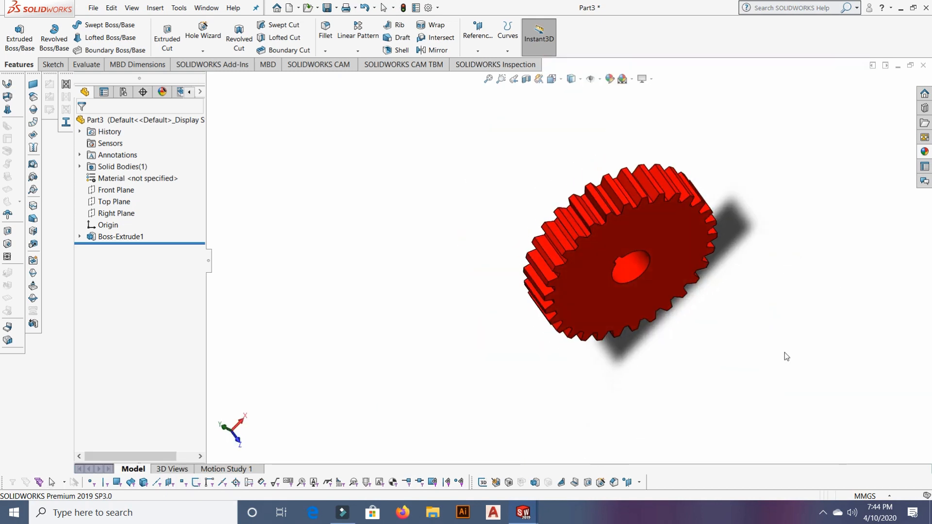
{"action": "scroll", "coordinate": [745, 272], "scroll_direction": "down", "scroll_amount": 2}
{"action": "scroll", "coordinate": [733, 266], "scroll_direction": "up", "scroll_amount": 2}
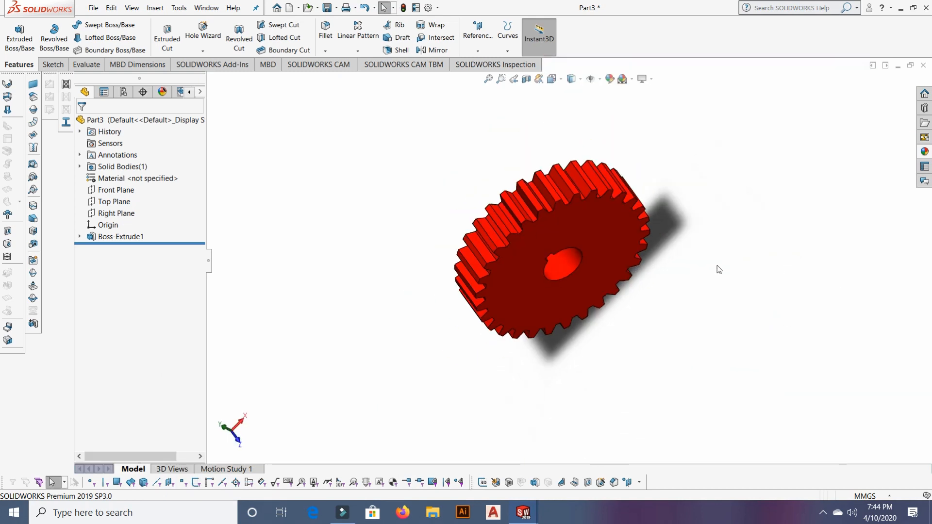